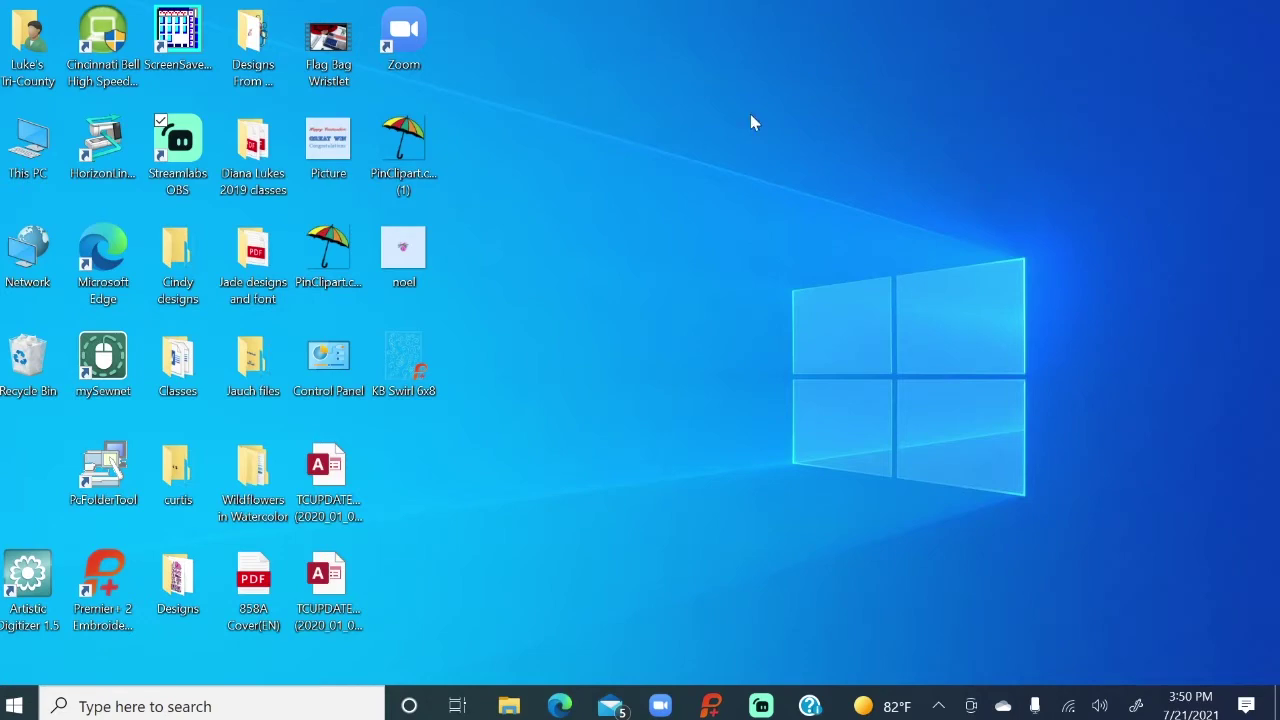
- View the contents of the Fall Fasteners DVD drive in a file window, and minimize the window
left_click(510, 710)
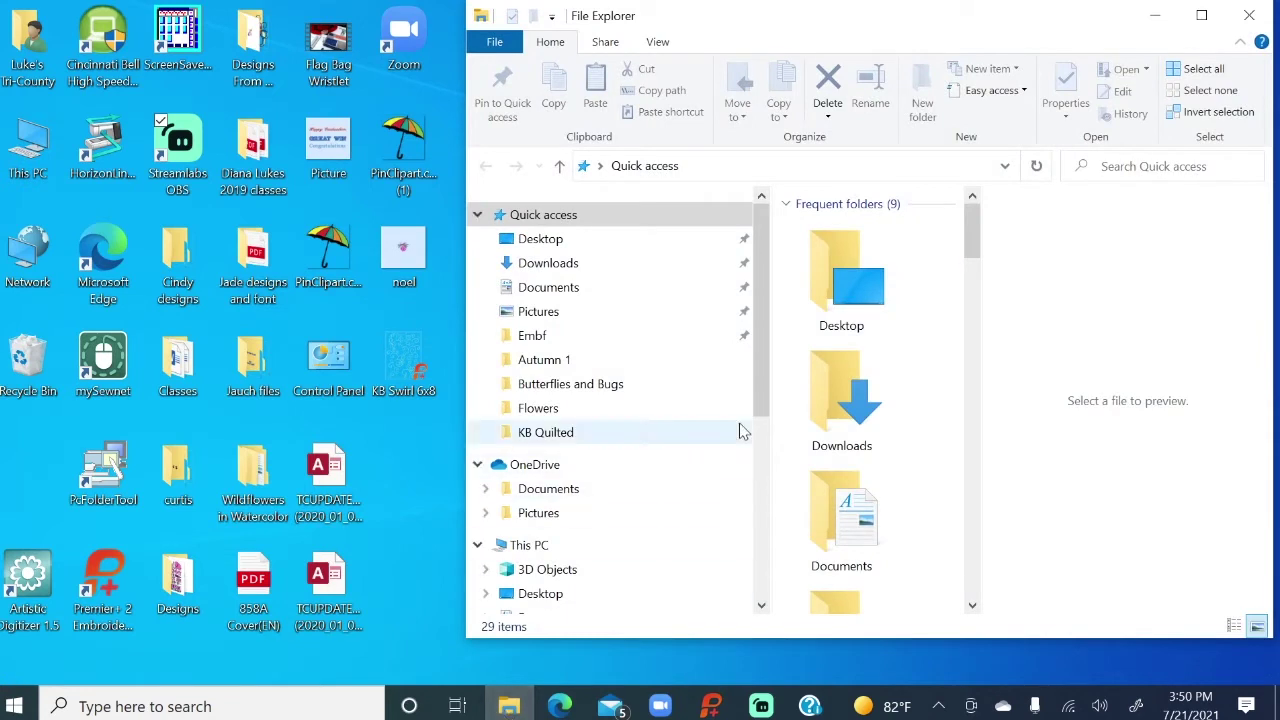
left_click_drag(760, 401, 763, 606)
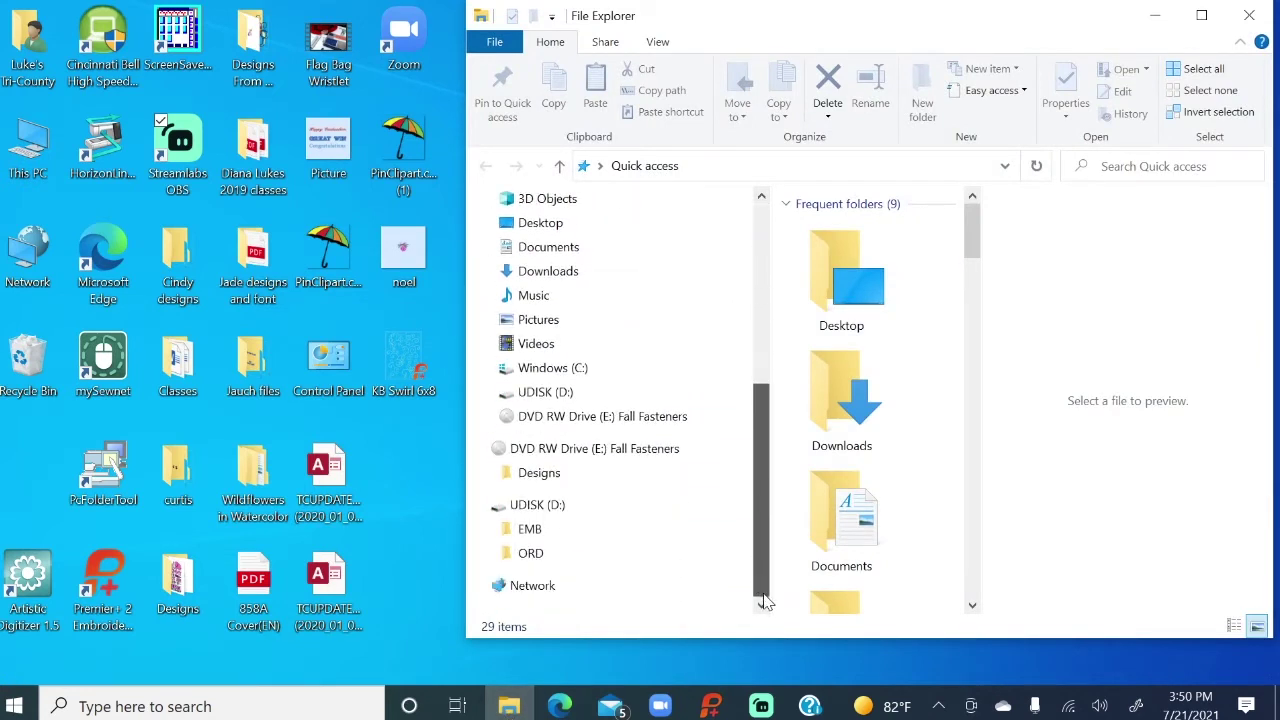
left_click(564, 449)
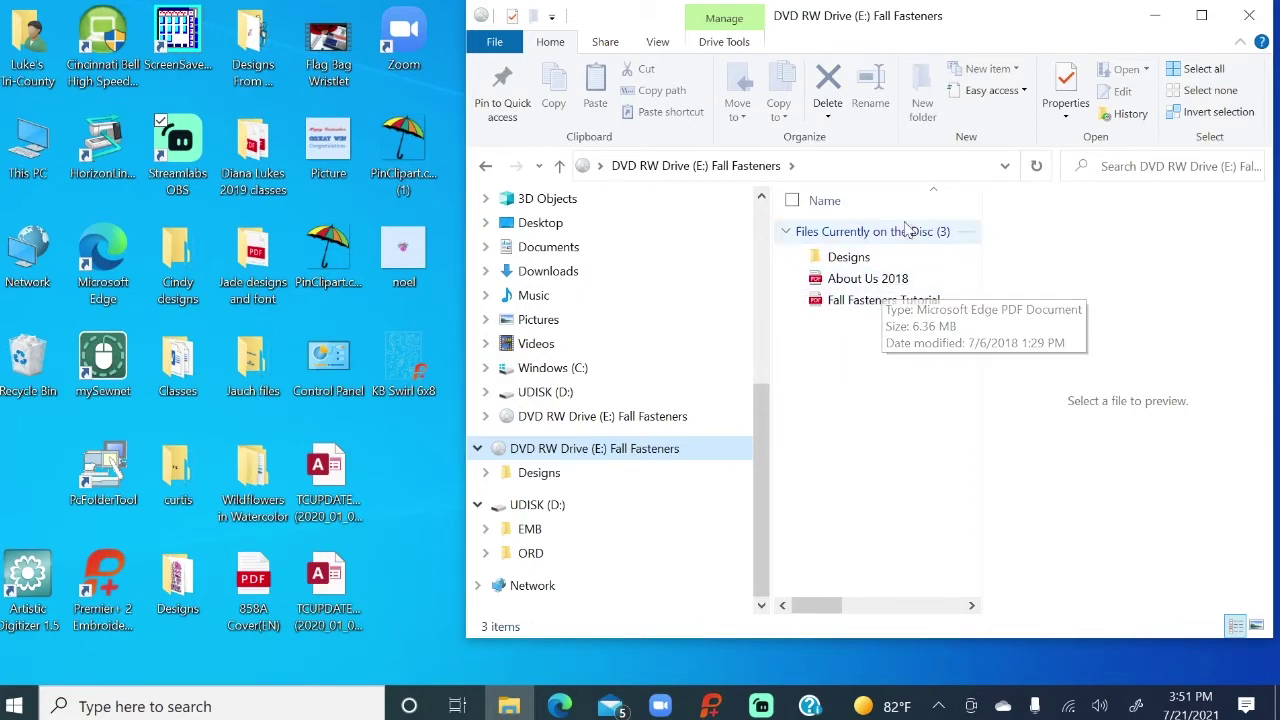
left_click(1153, 15)
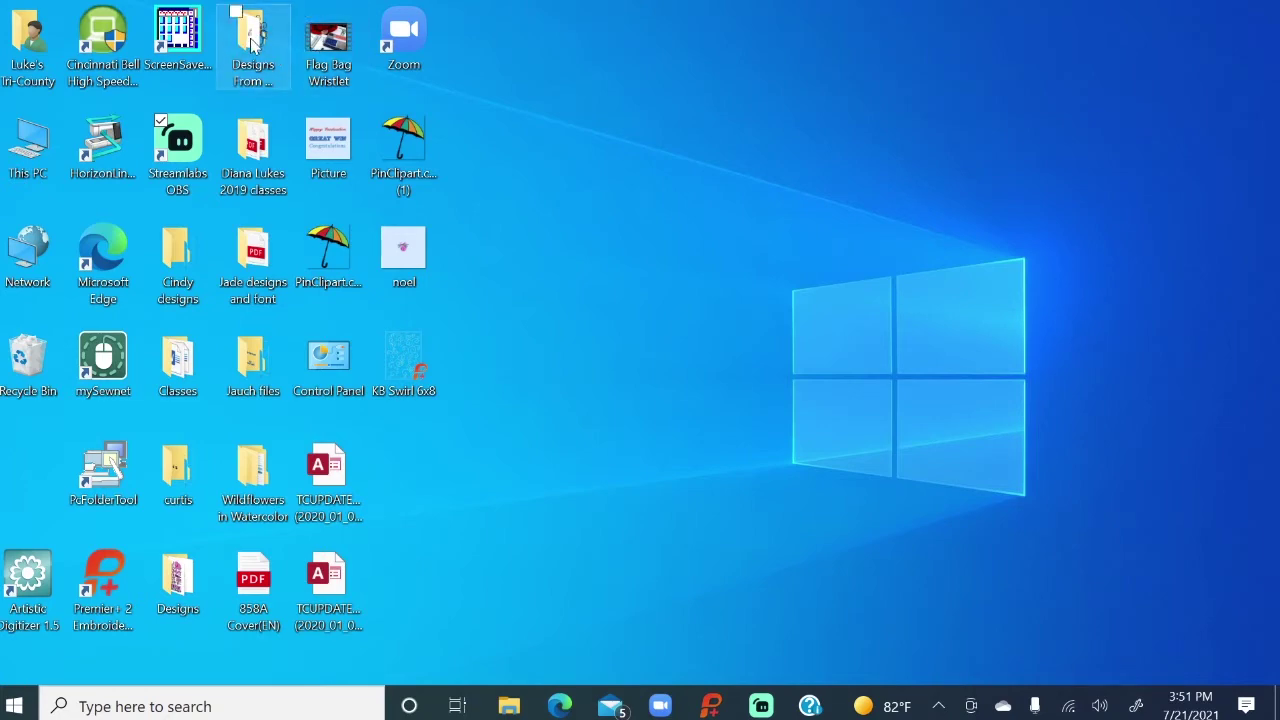
- Open the Designs From Desktop folder from the desktop and narrow its window to about half the screen's width
double_click(250, 46)
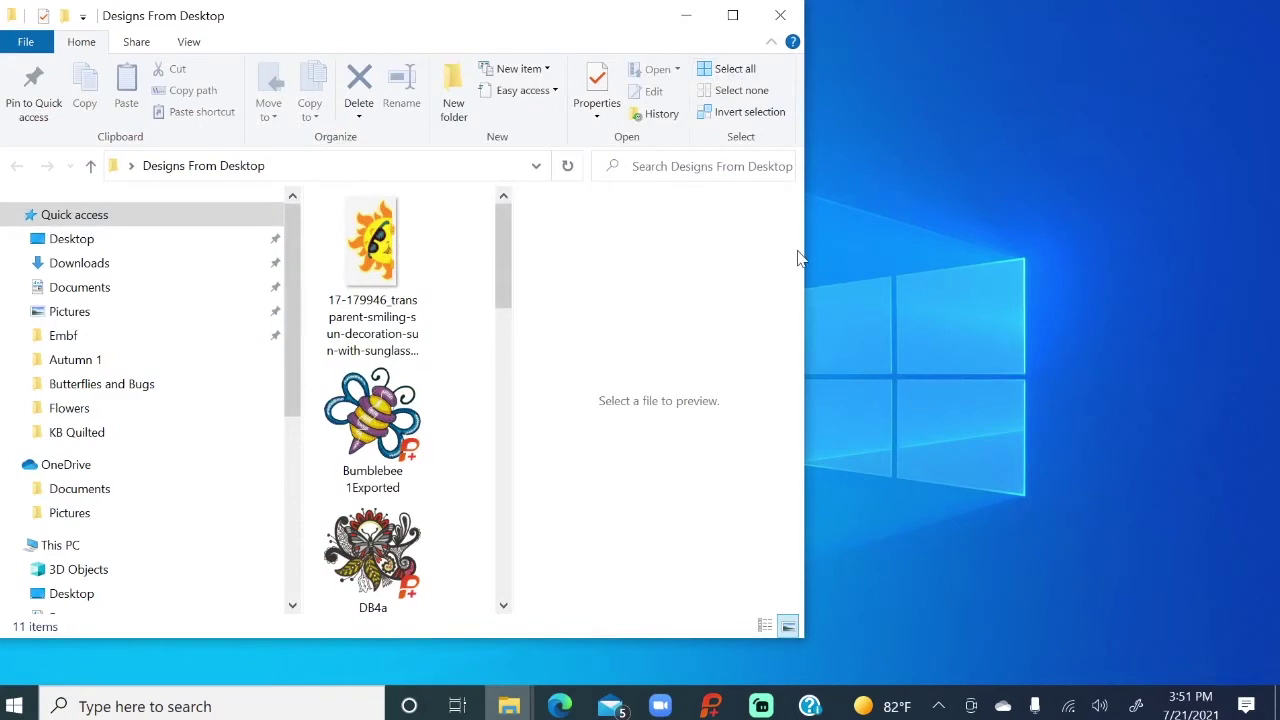
left_click_drag(805, 250, 621, 258)
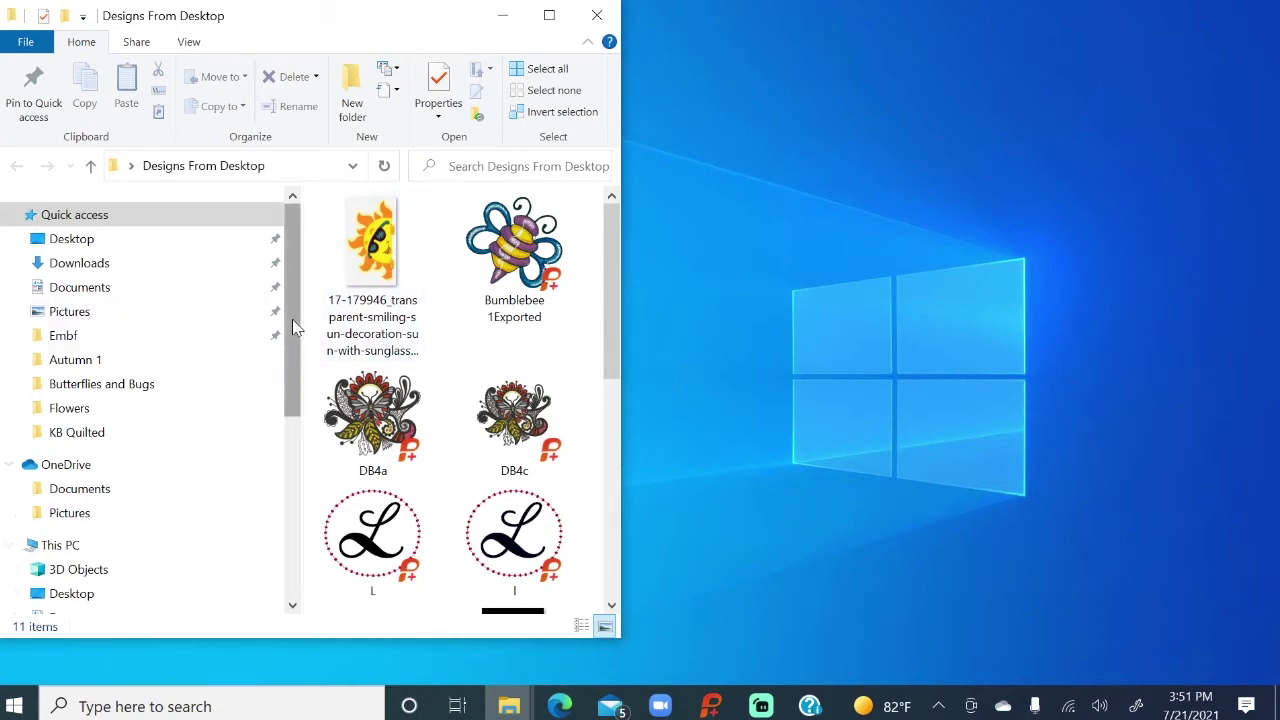
left_click_drag(292, 321, 297, 567)
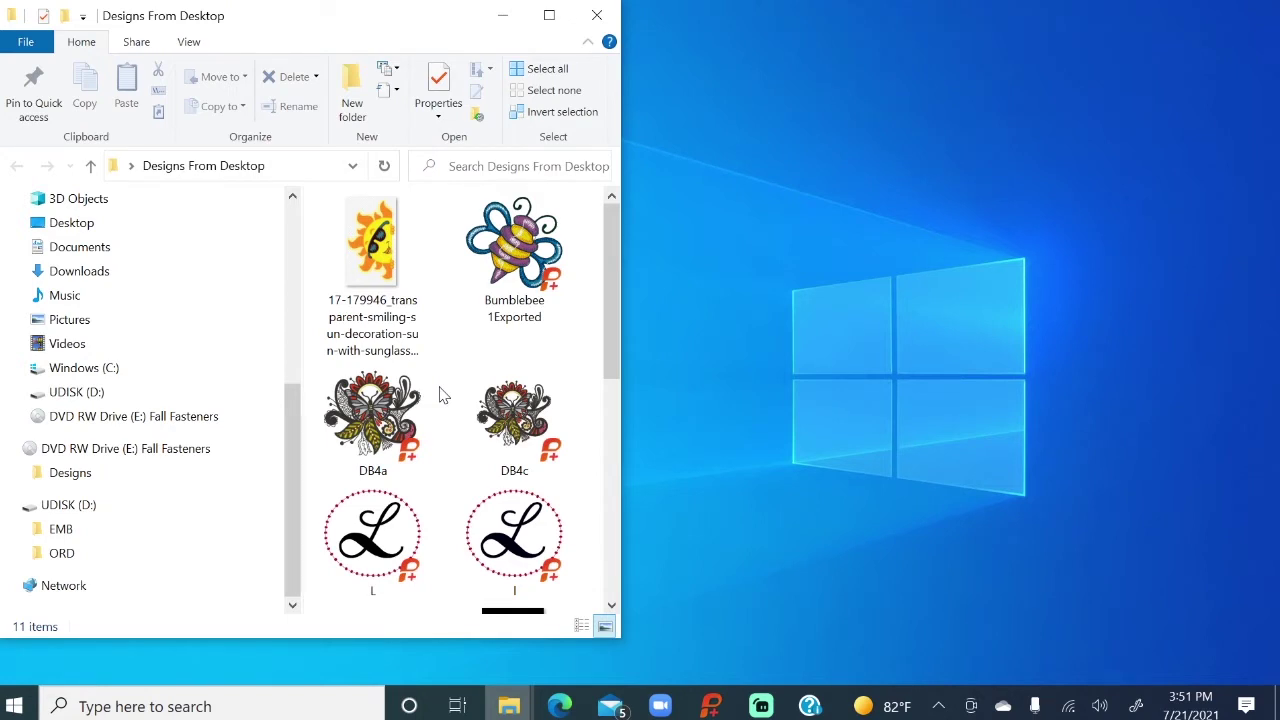
left_click_drag(292, 472, 305, 300)
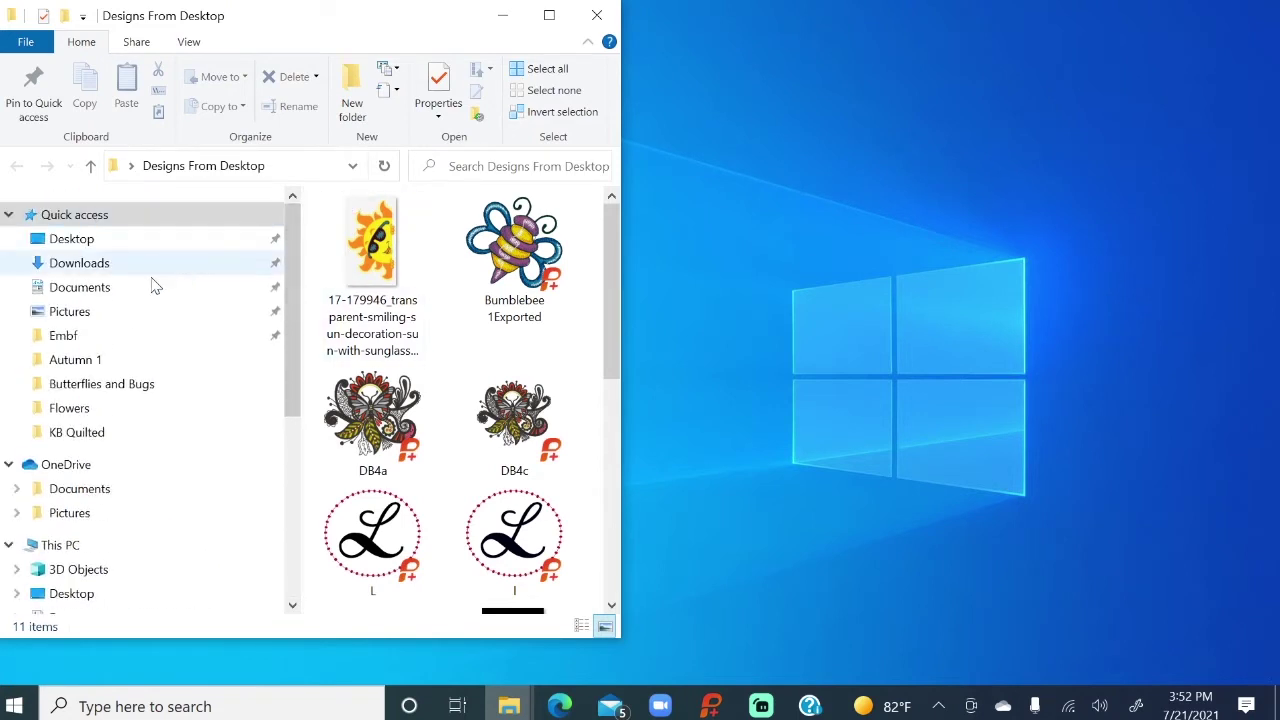
- Create a new folder named "Anita Fall Designs" on the Desktop
left_click(92, 240)
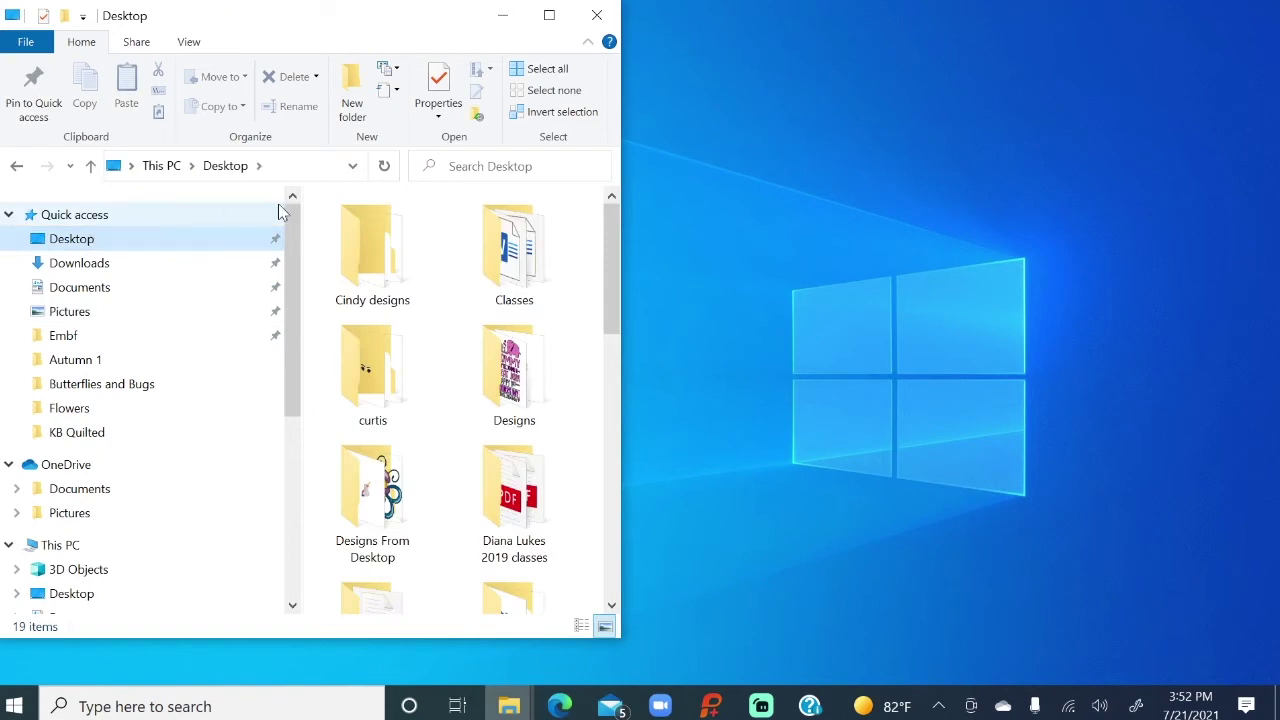
right_click(519, 390)
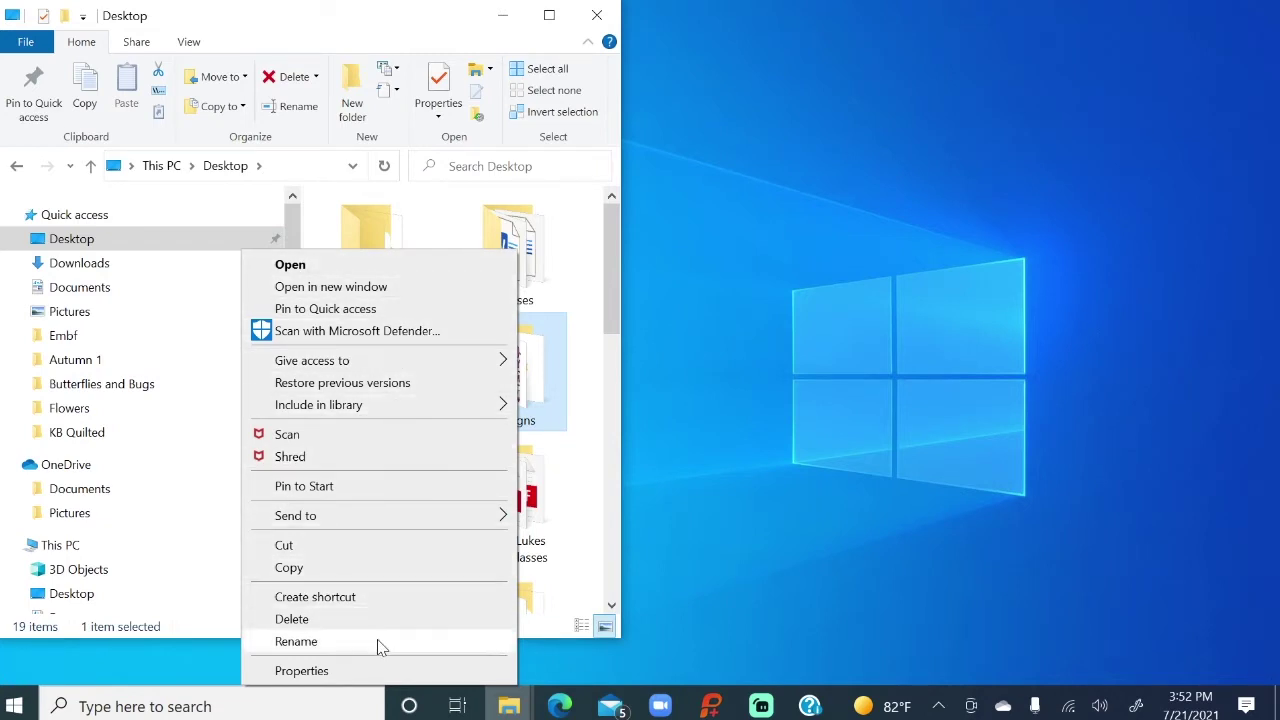
left_click(140, 240)
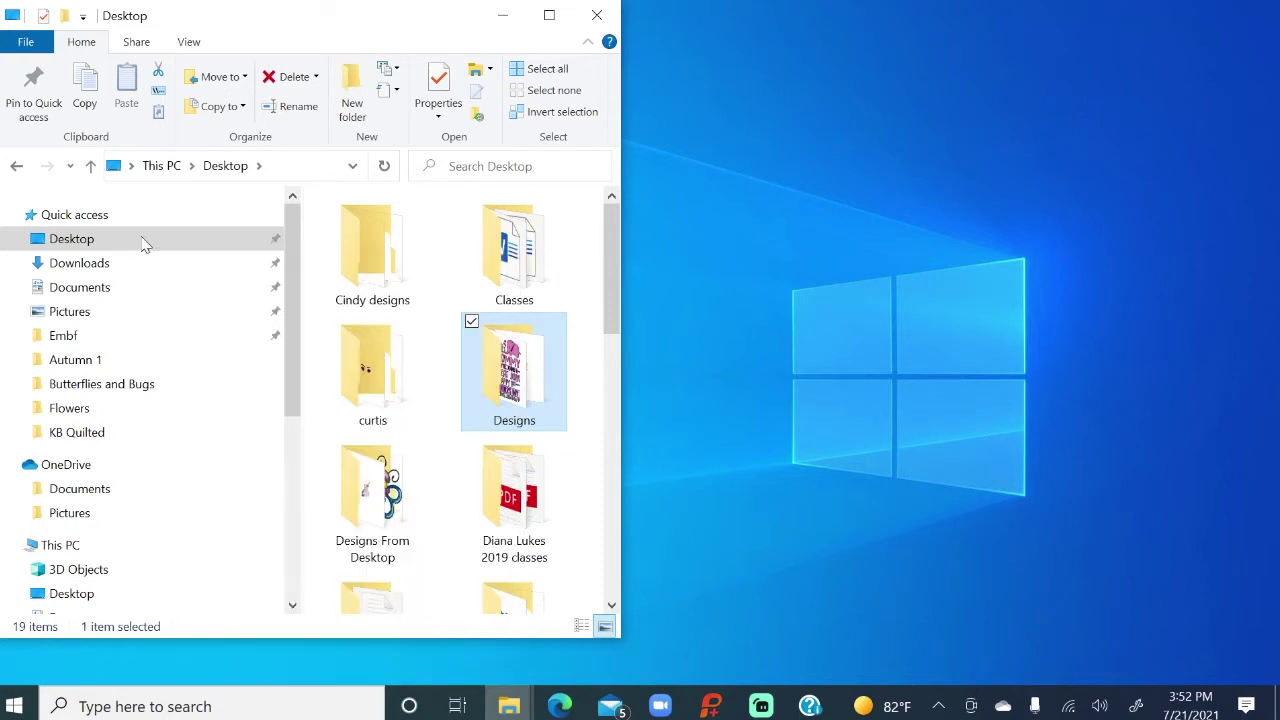
right_click(143, 243)
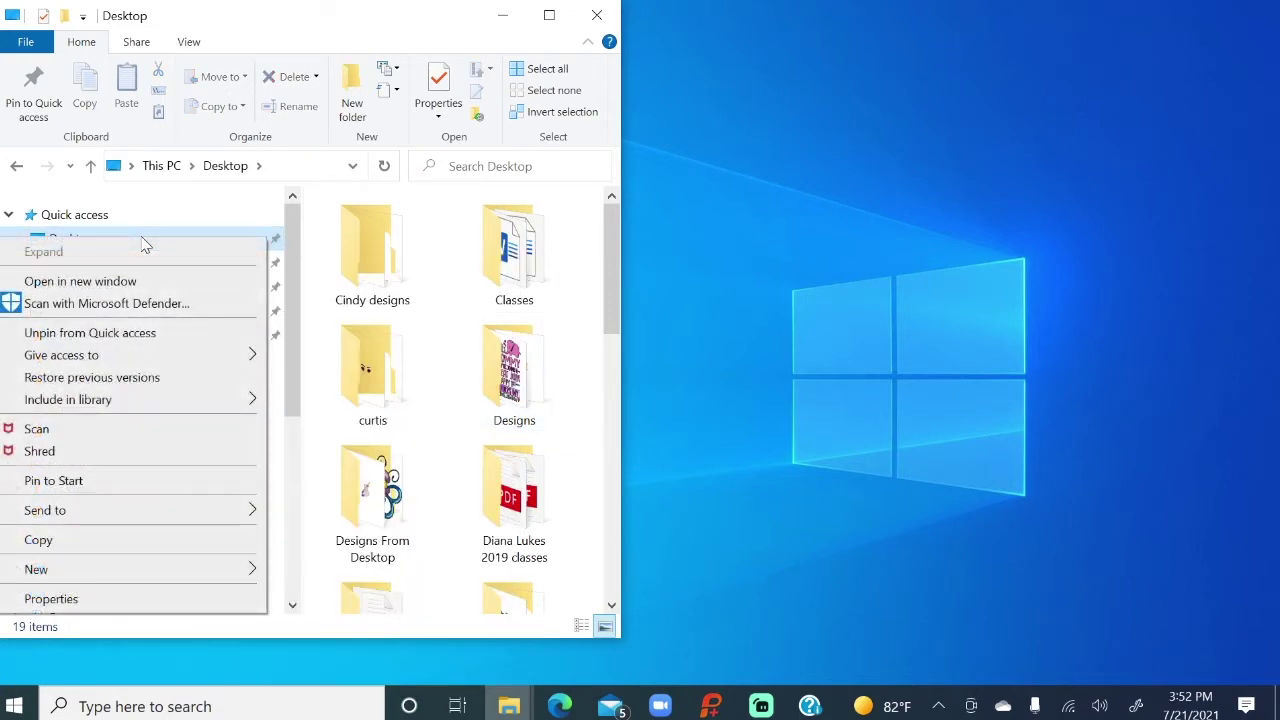
mouse_move(60, 578)
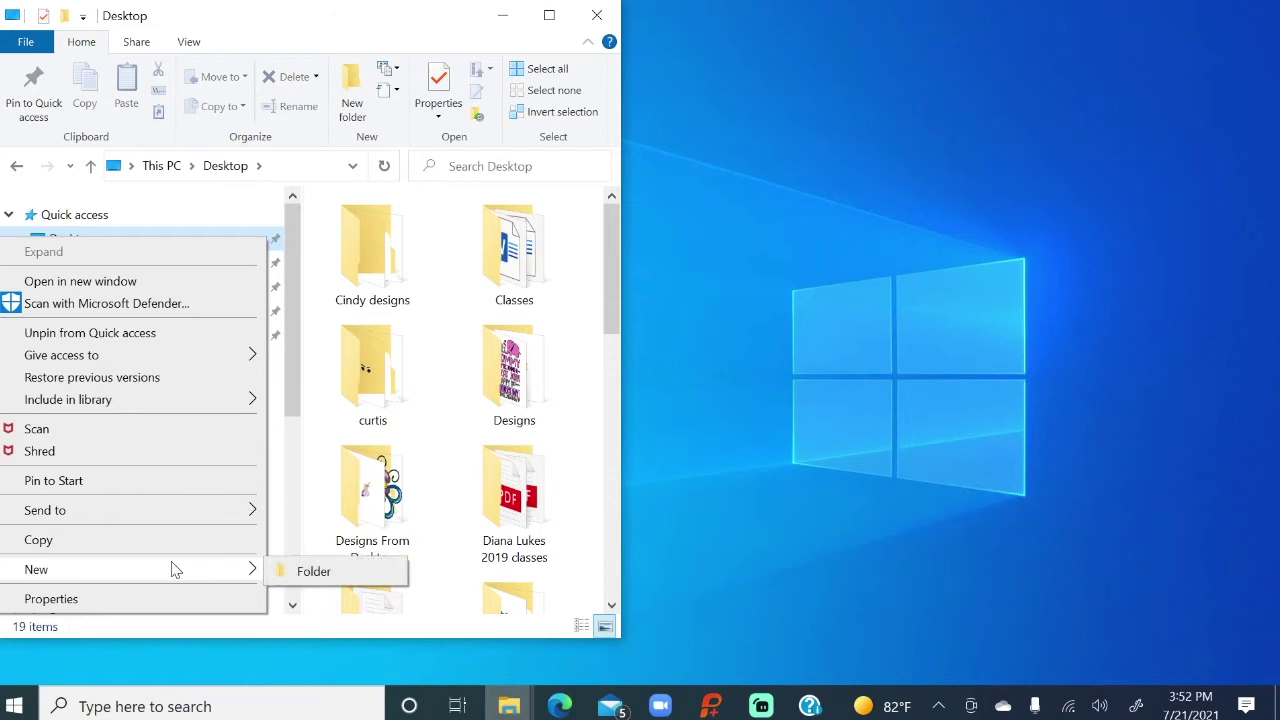
left_click(328, 576)
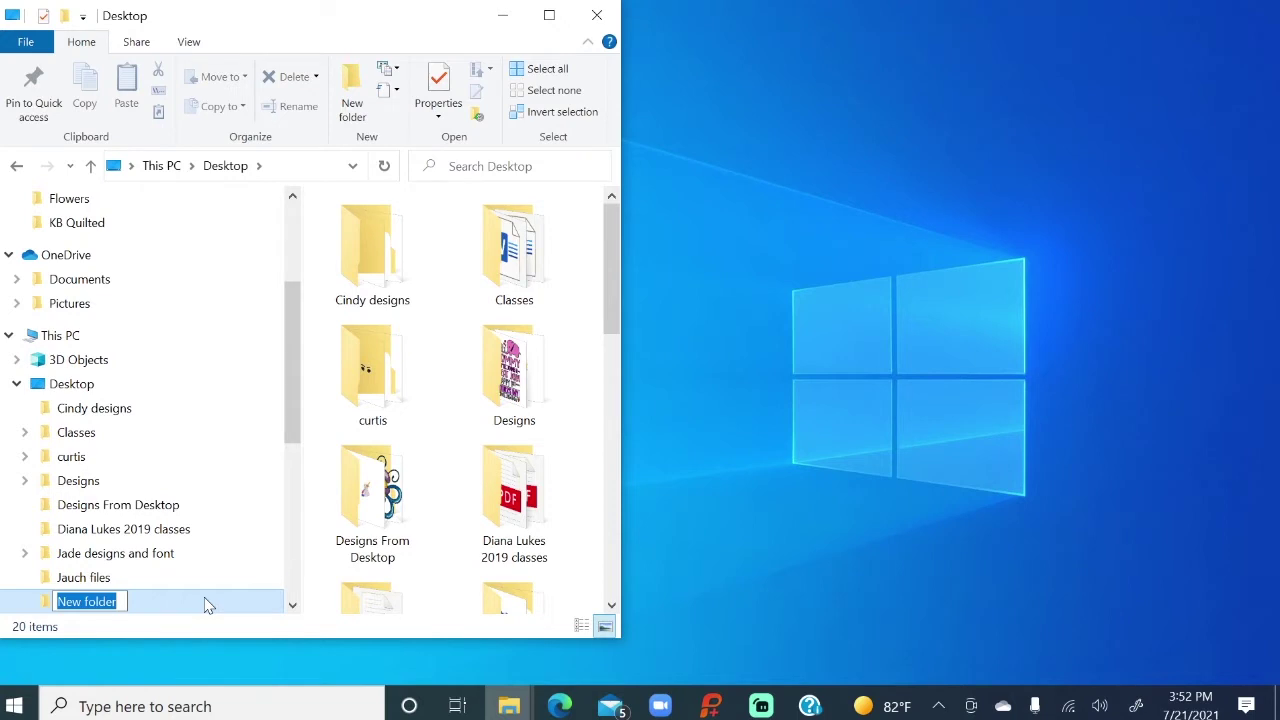
type("Anit")
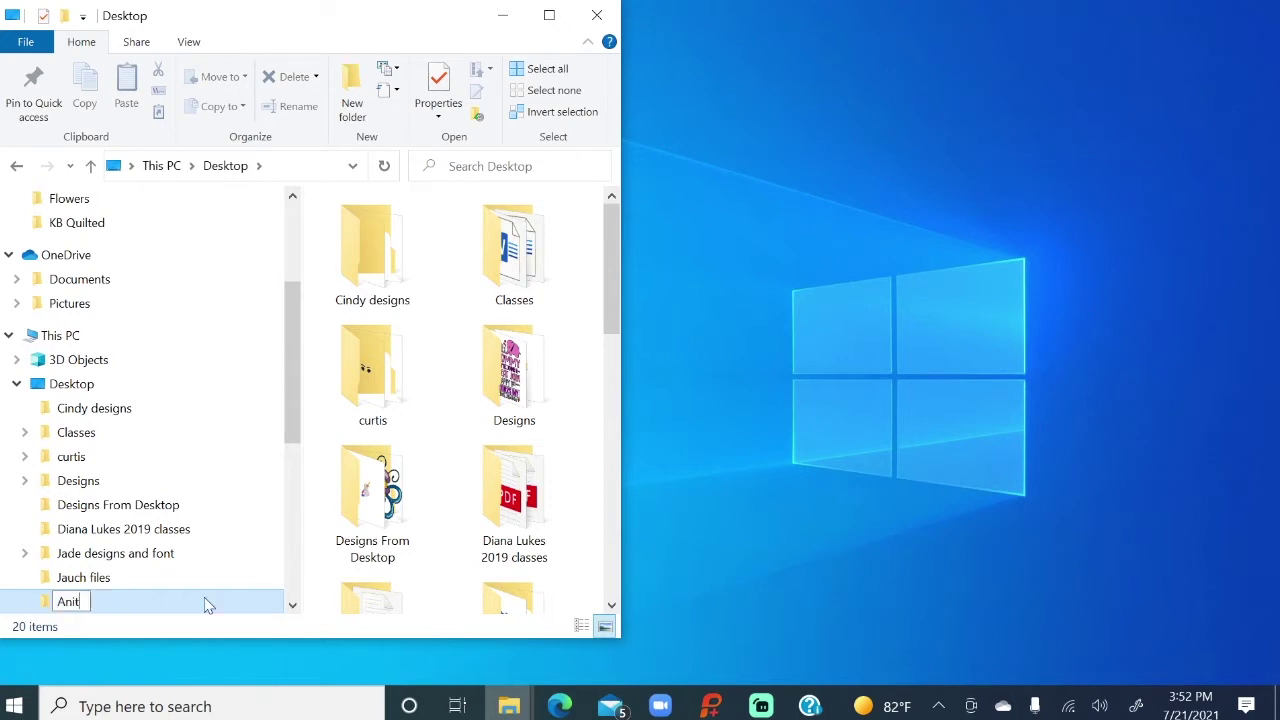
type("a Fall Des")
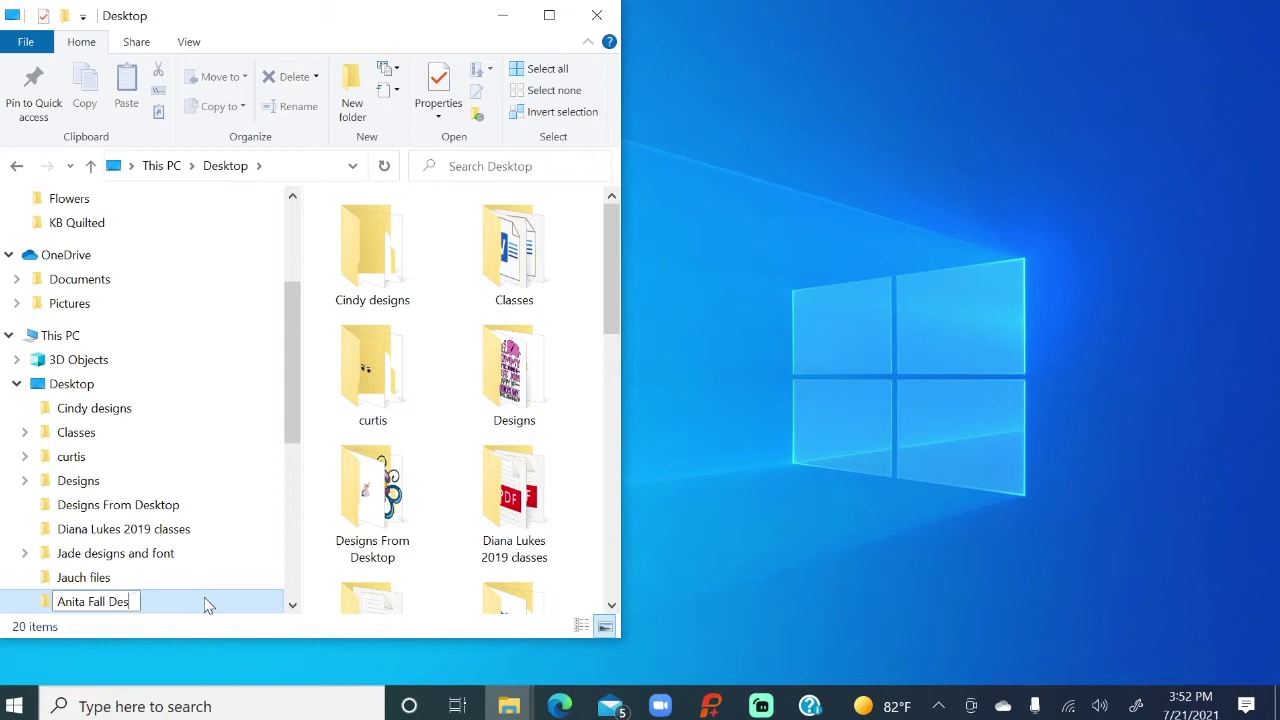
type("igna")
key("BackSpace")
type("s")
key("Return")
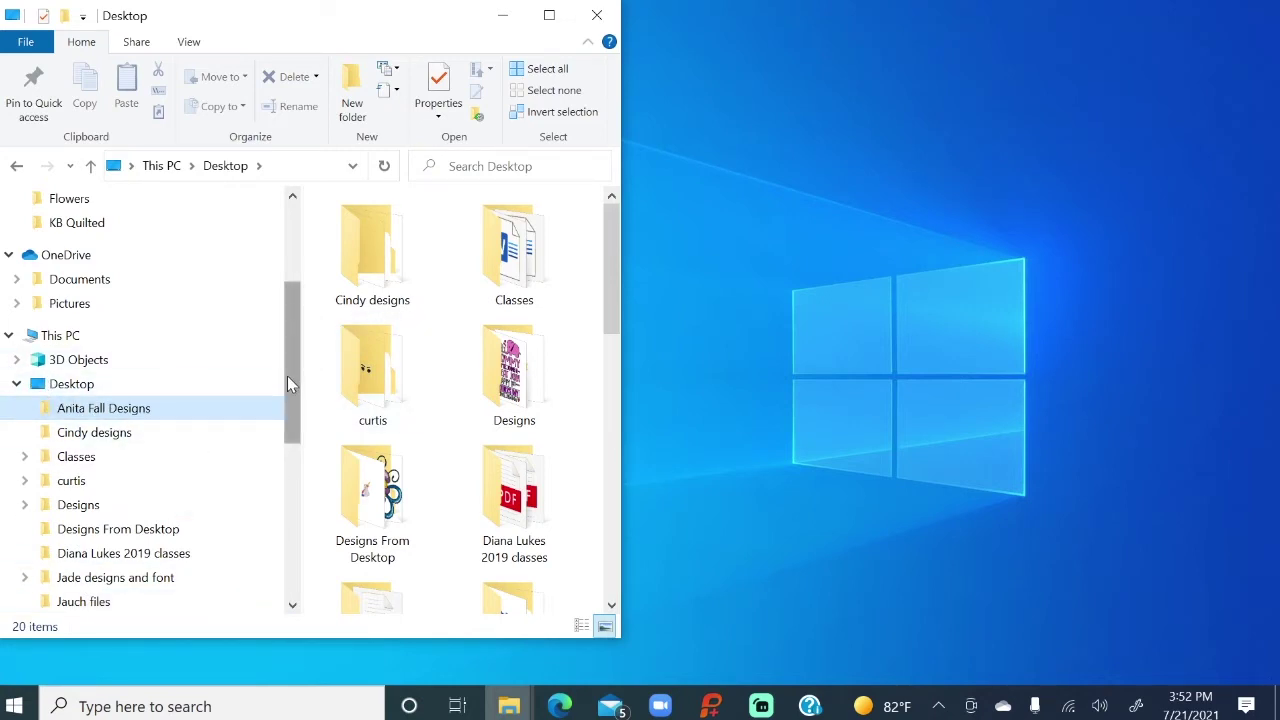
- Copy the About Us 2018 and Fall Fasteners Tutorial PDFs from the Fall Fasteners DVD into the Anita Fall Designs folder
left_click_drag(287, 376, 296, 450)
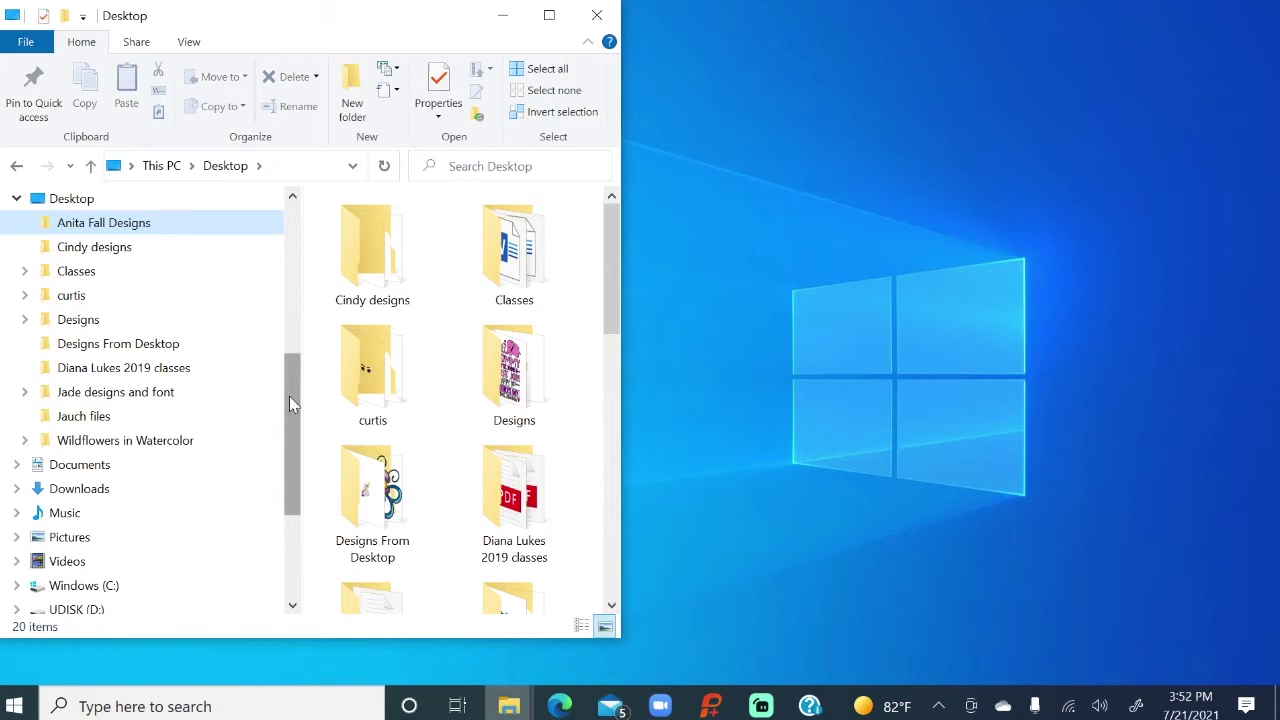
left_click_drag(289, 403, 297, 591)
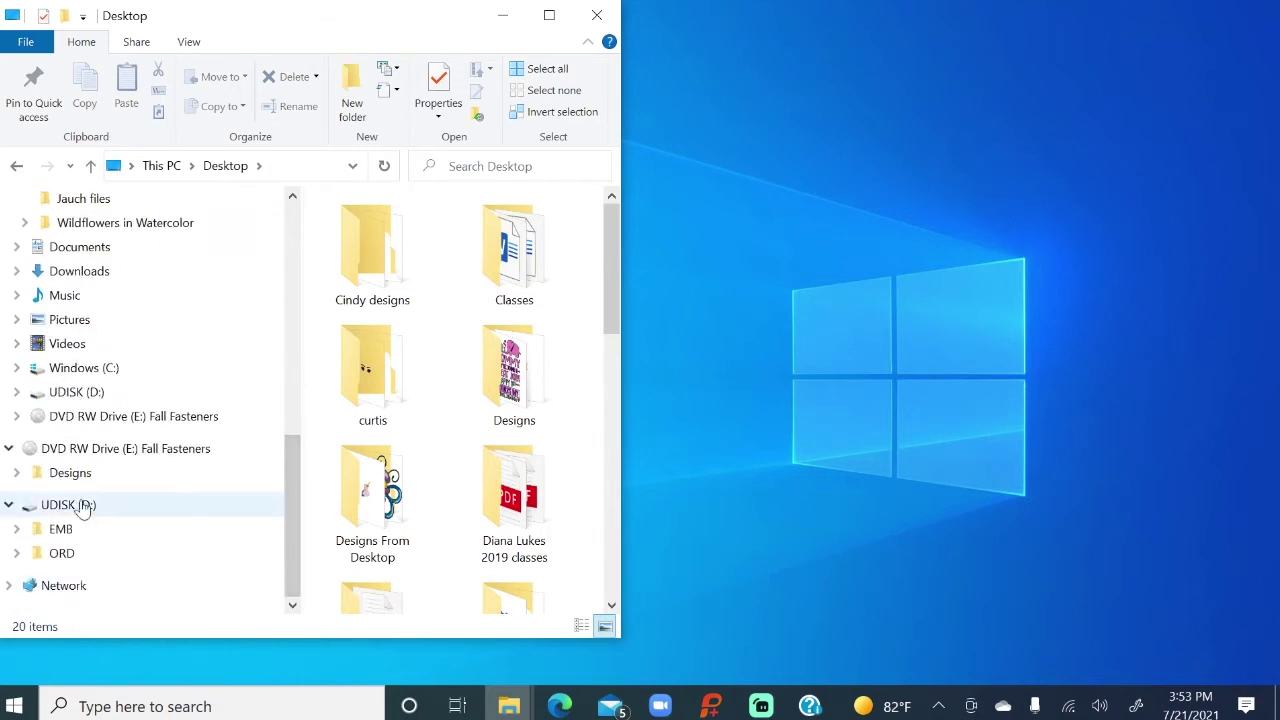
left_click(87, 450)
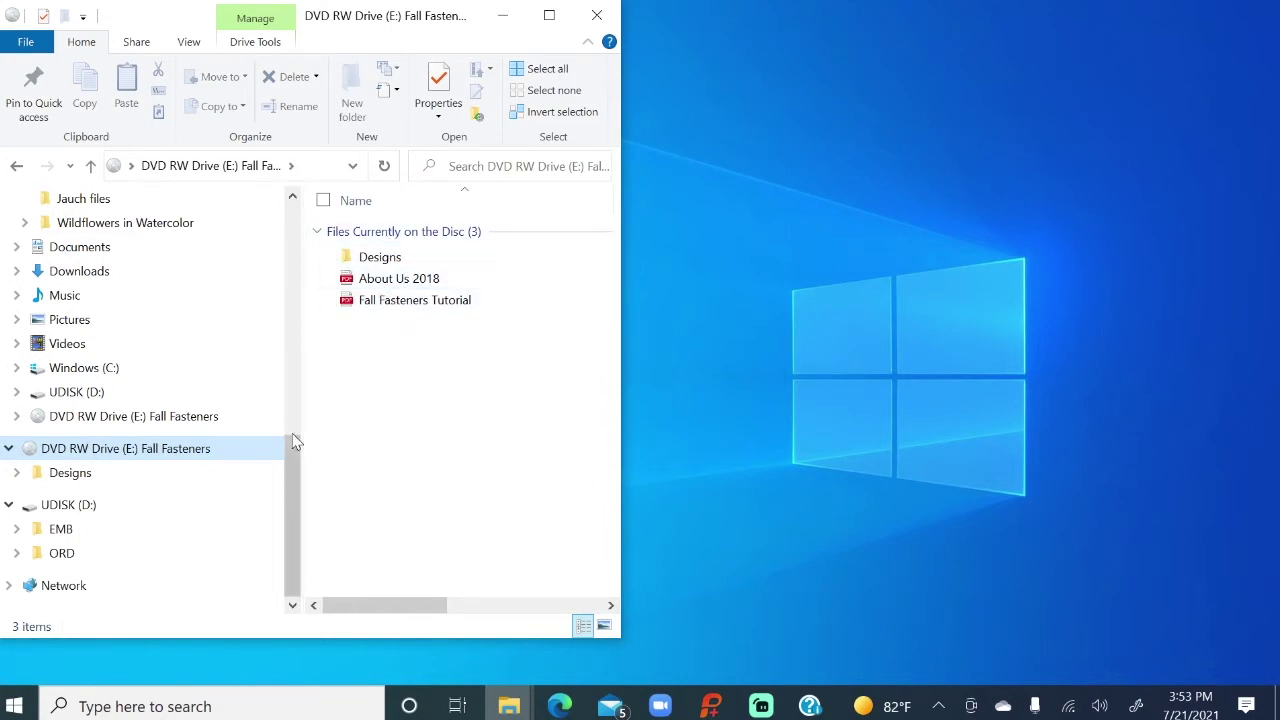
left_click_drag(290, 459, 285, 202)
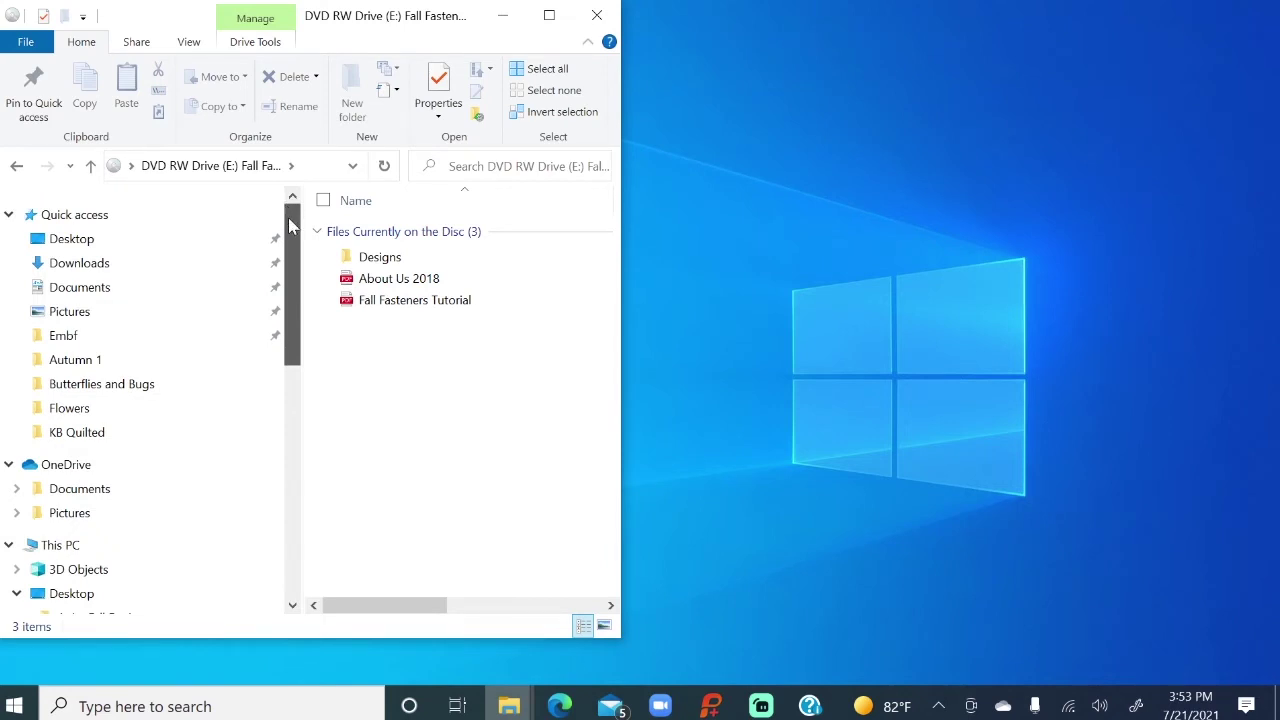
left_click_drag(289, 218, 289, 314)
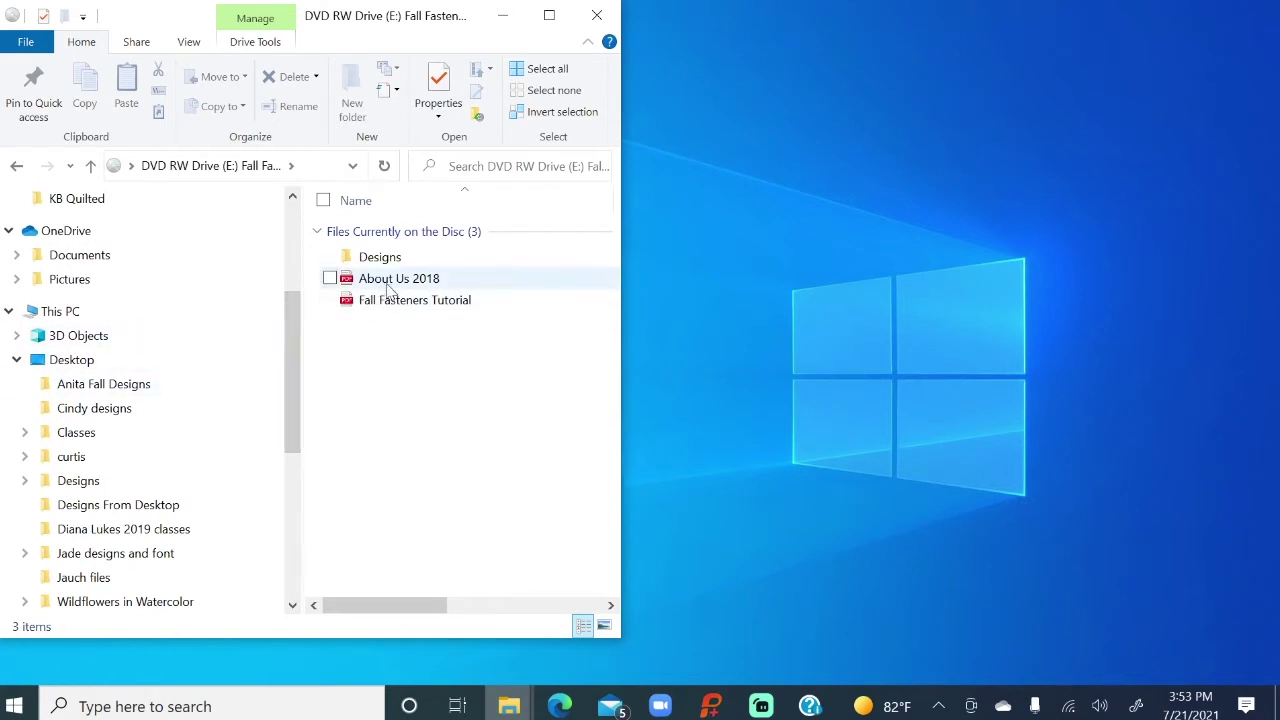
left_click(330, 279)
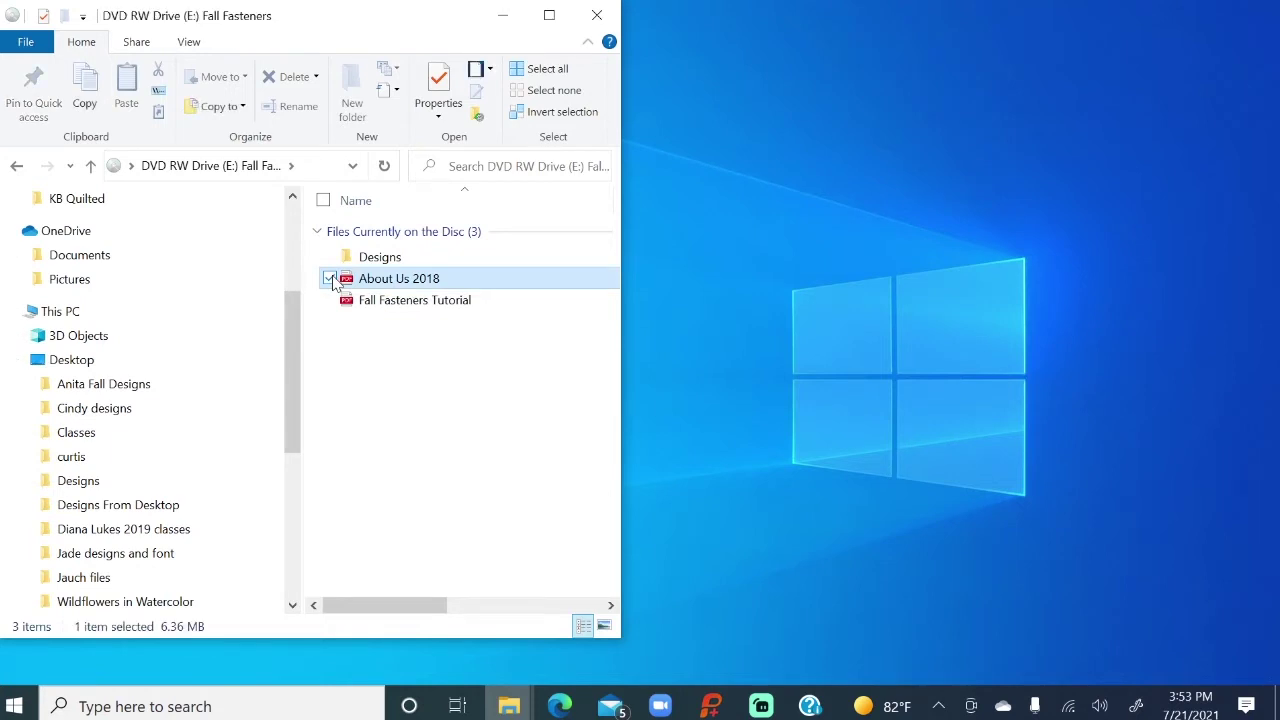
left_click(331, 303)
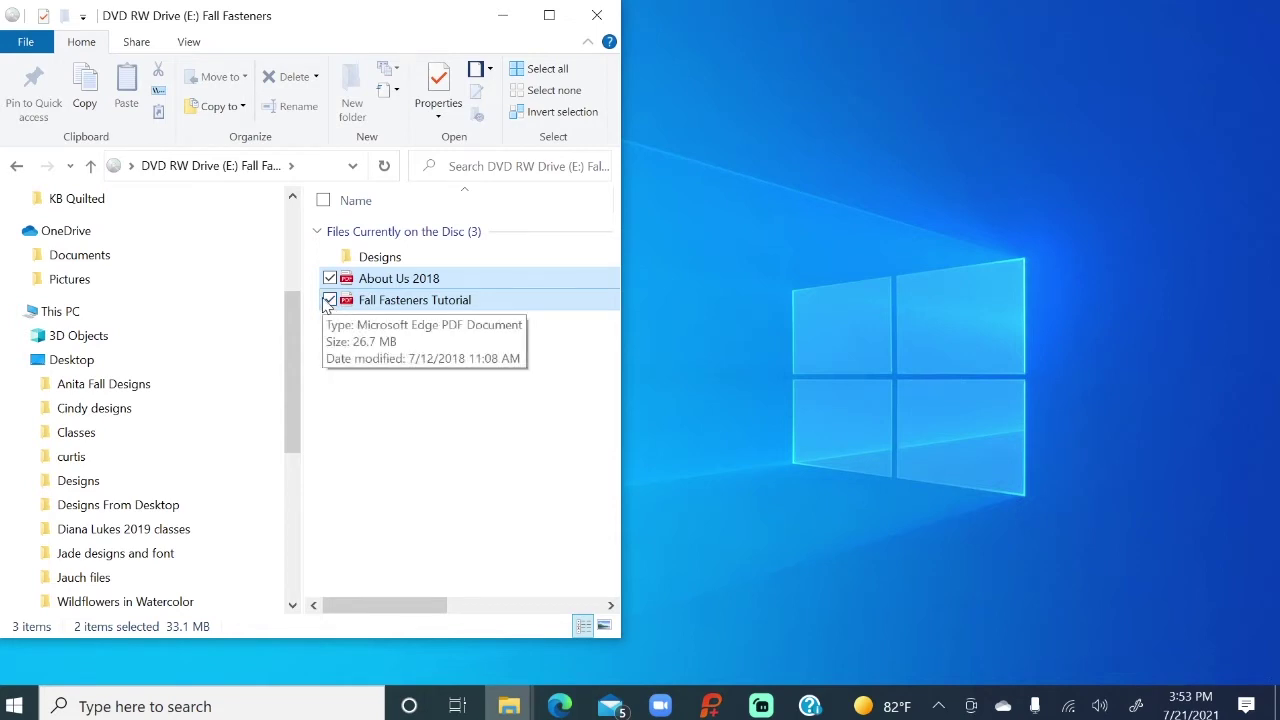
left_click_drag(328, 303, 174, 386)
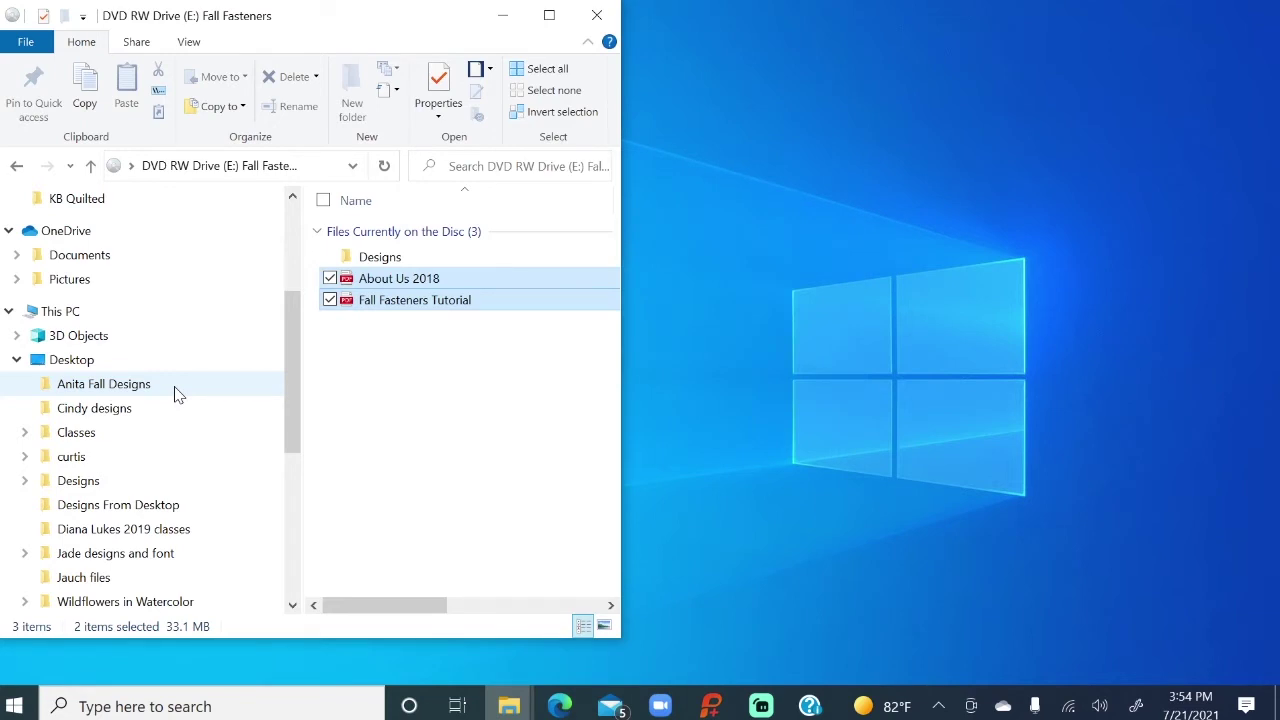
- Open the DVD's Designs folder, examine the design files in its VP3 subfolder, and return to Designs
double_click(381, 260)
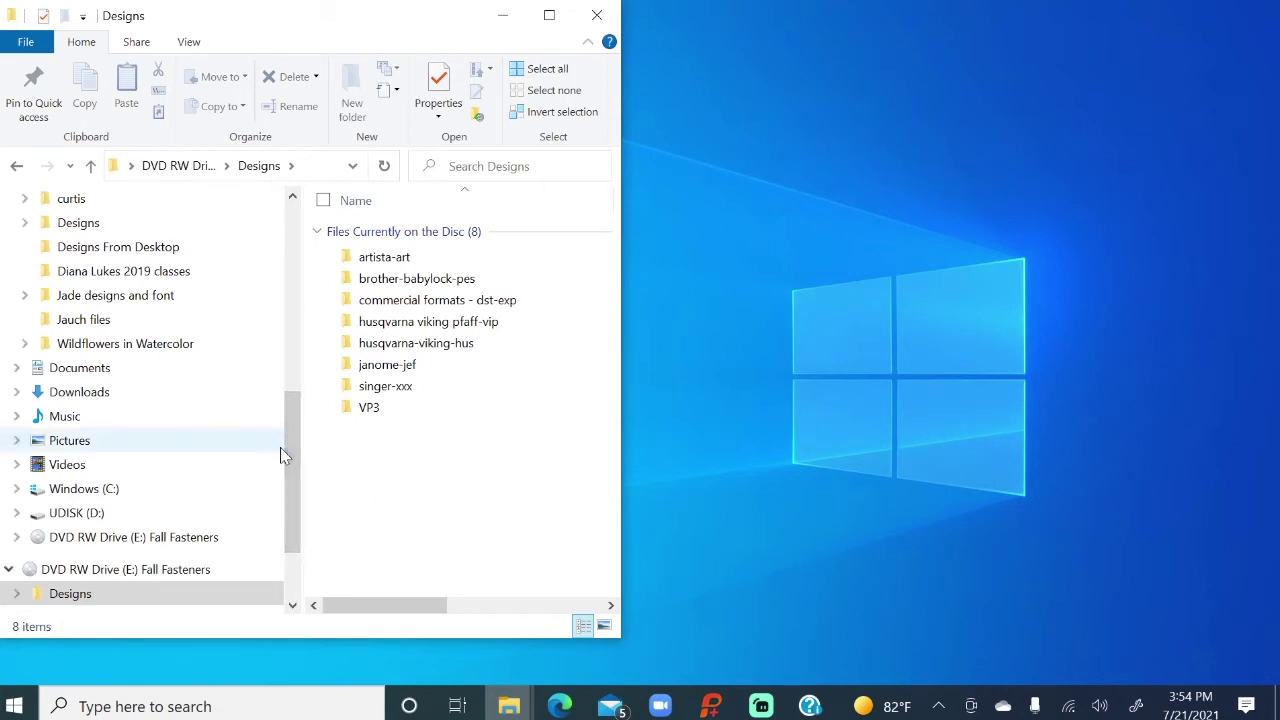
left_click_drag(280, 447, 285, 322)
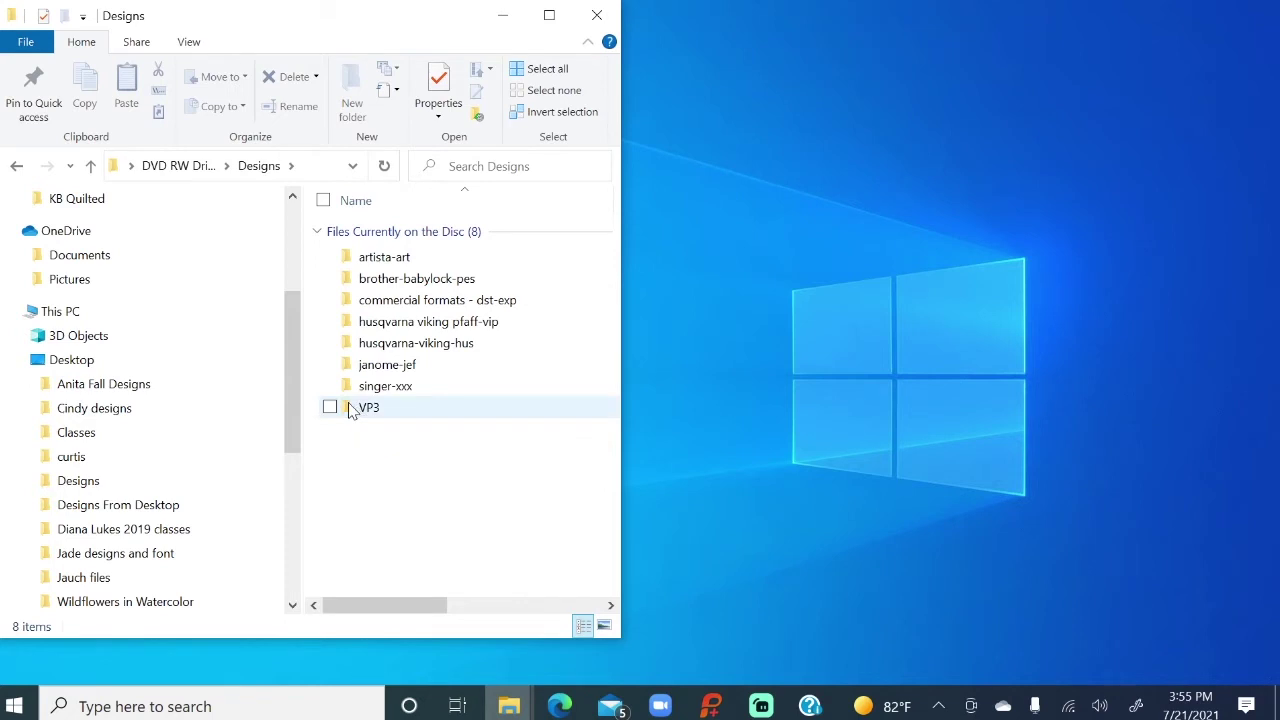
mouse_move(352, 412)
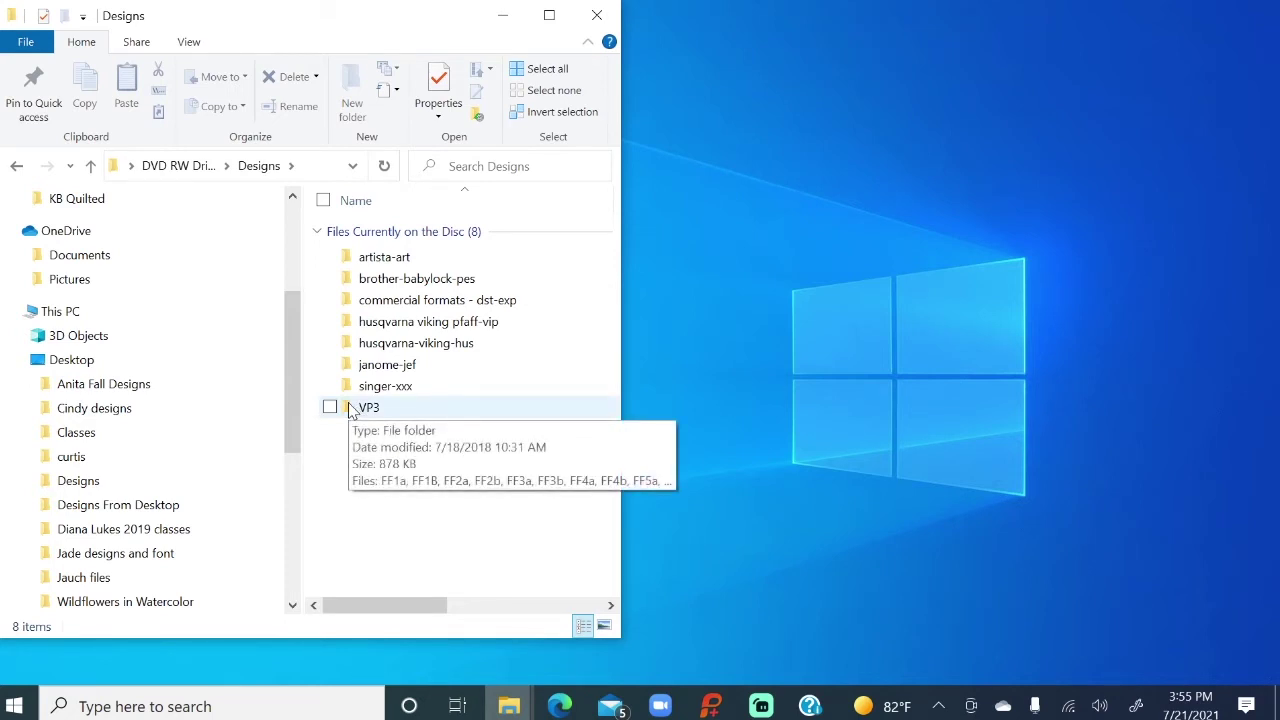
double_click(352, 410)
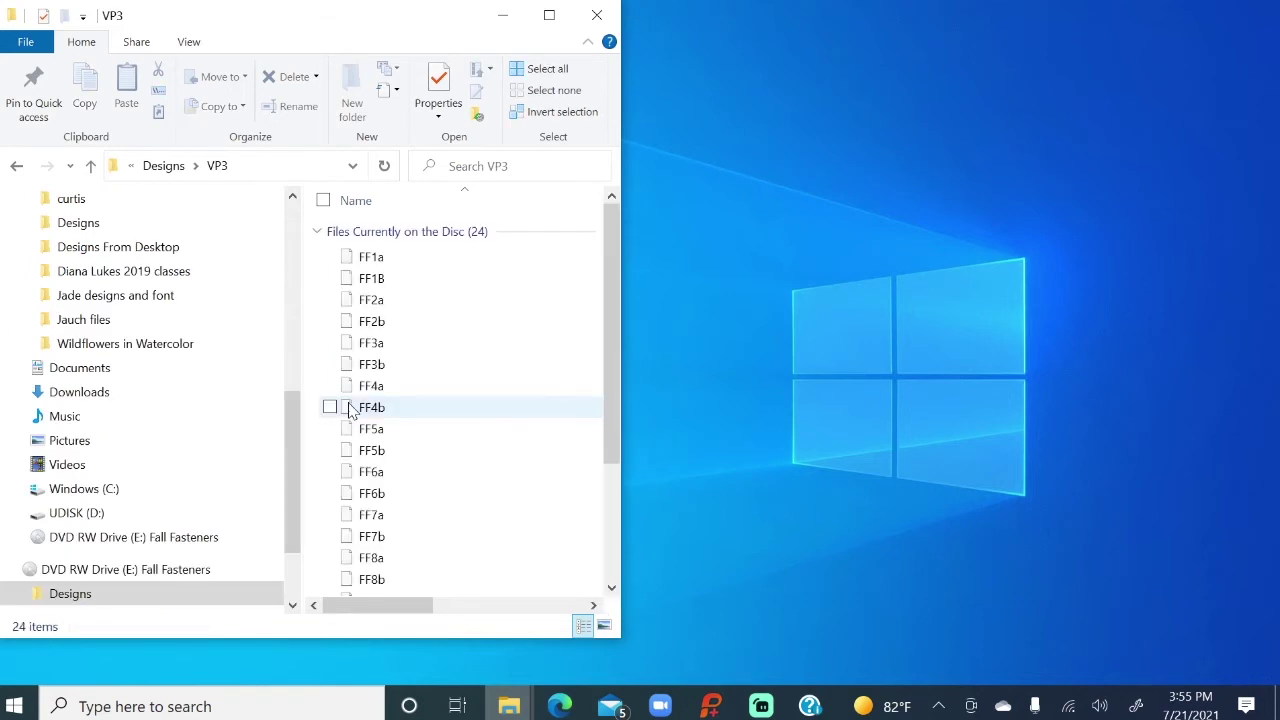
left_click(352, 410)
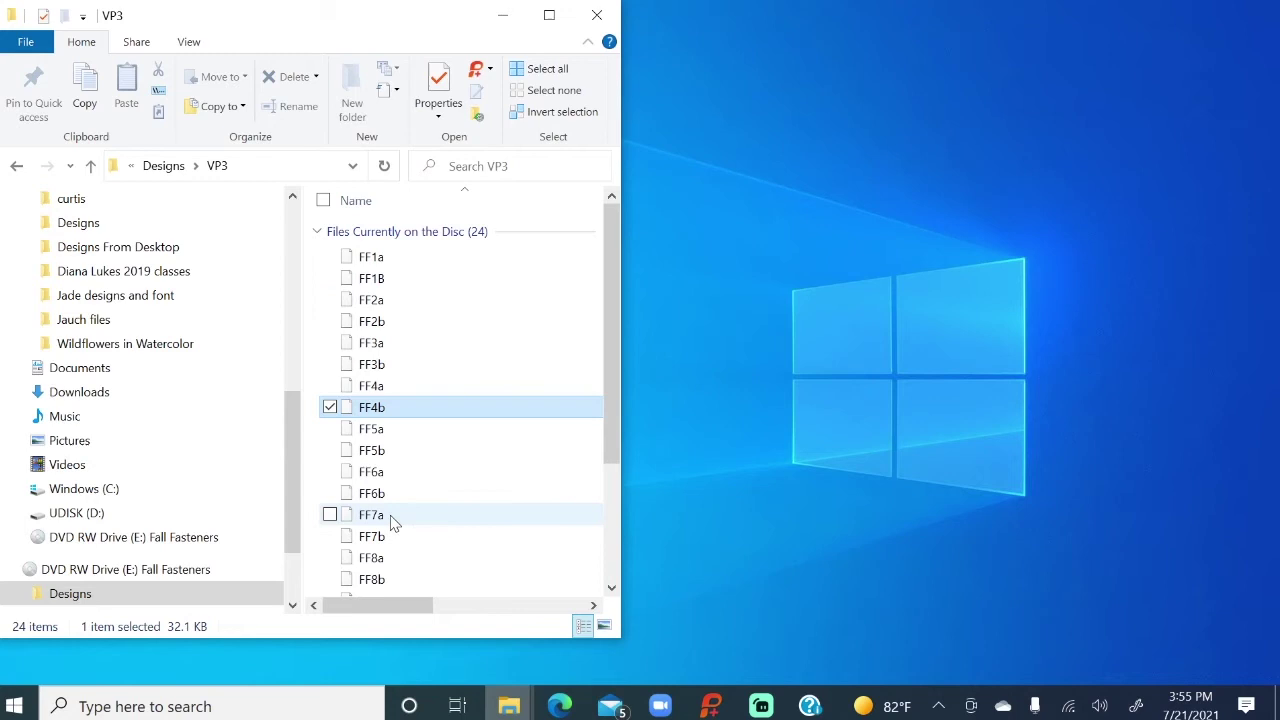
left_click(164, 166)
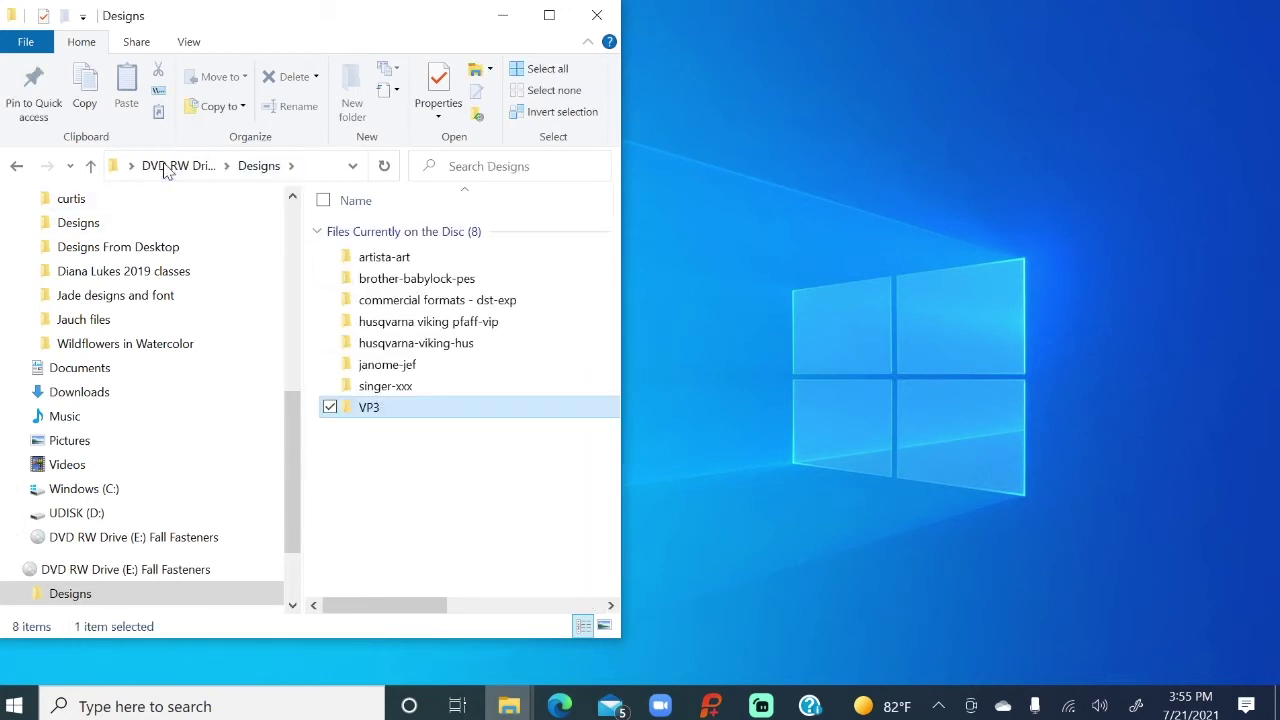
- Copy the VP3 folder from the DVD into Anita Fall Designs on the Desktop, and open that destination folder
mouse_move(352, 412)
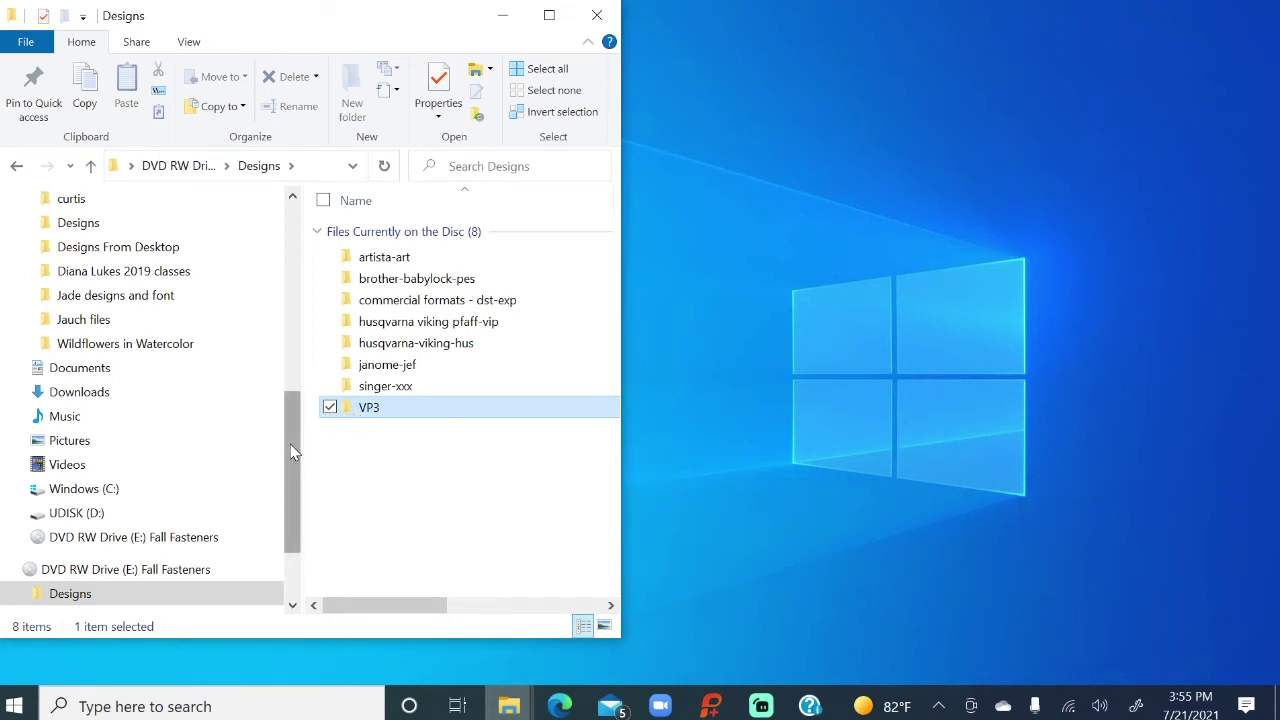
left_click_drag(291, 452, 279, 342)
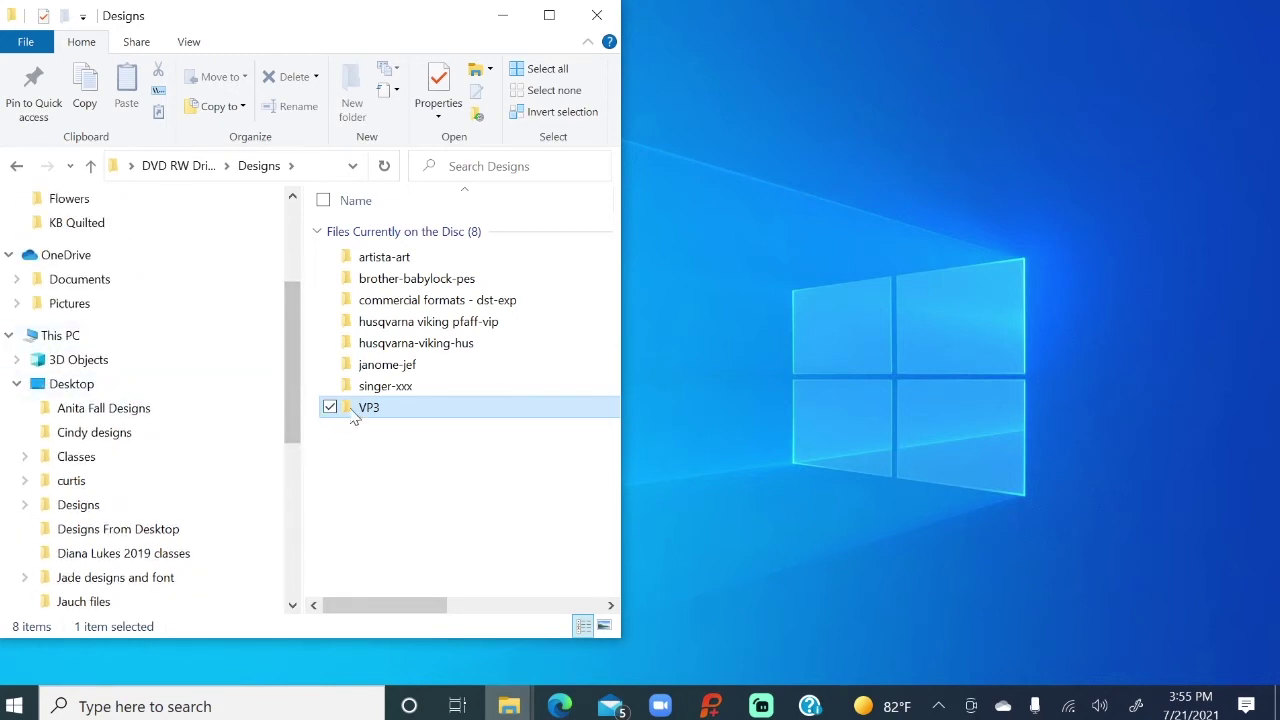
left_click_drag(362, 409, 143, 410)
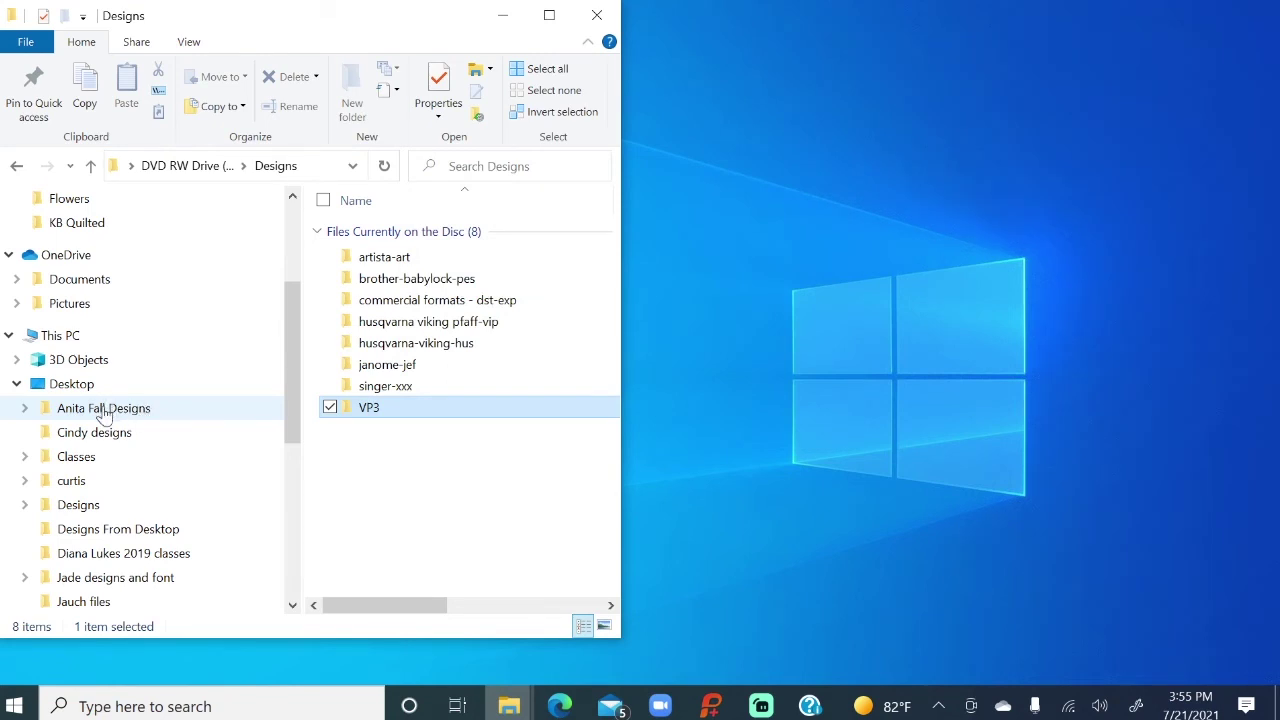
left_click(104, 412)
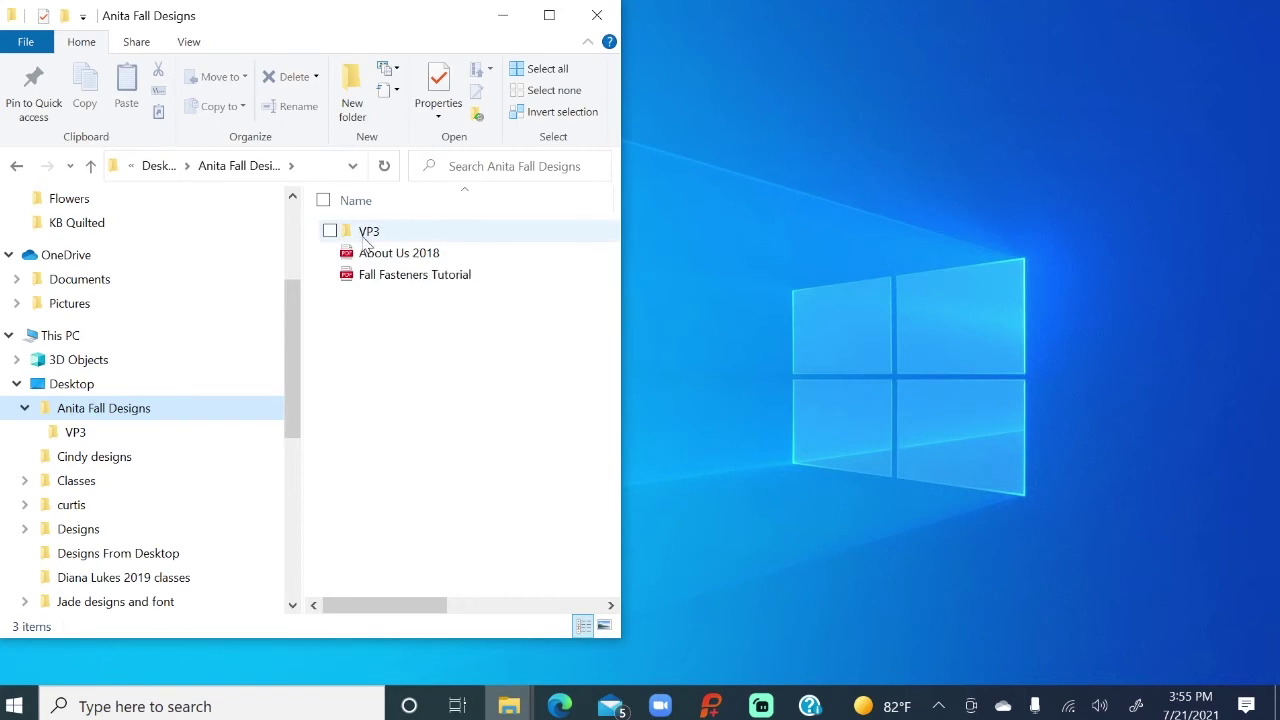
- Check the copied VP3 folder's files, and copy the janome-jef folder from the DVD's Designs folder into Anita Fall Designs on the Desktop
mouse_move(371, 233)
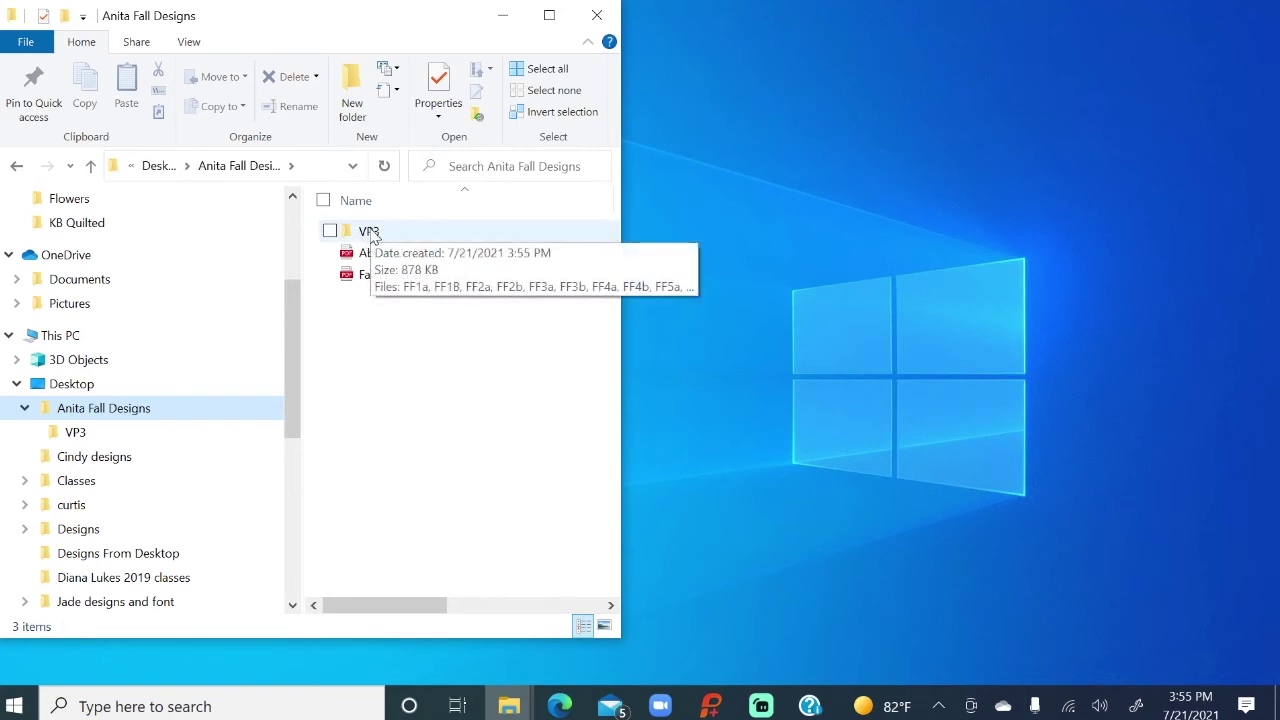
double_click(371, 233)
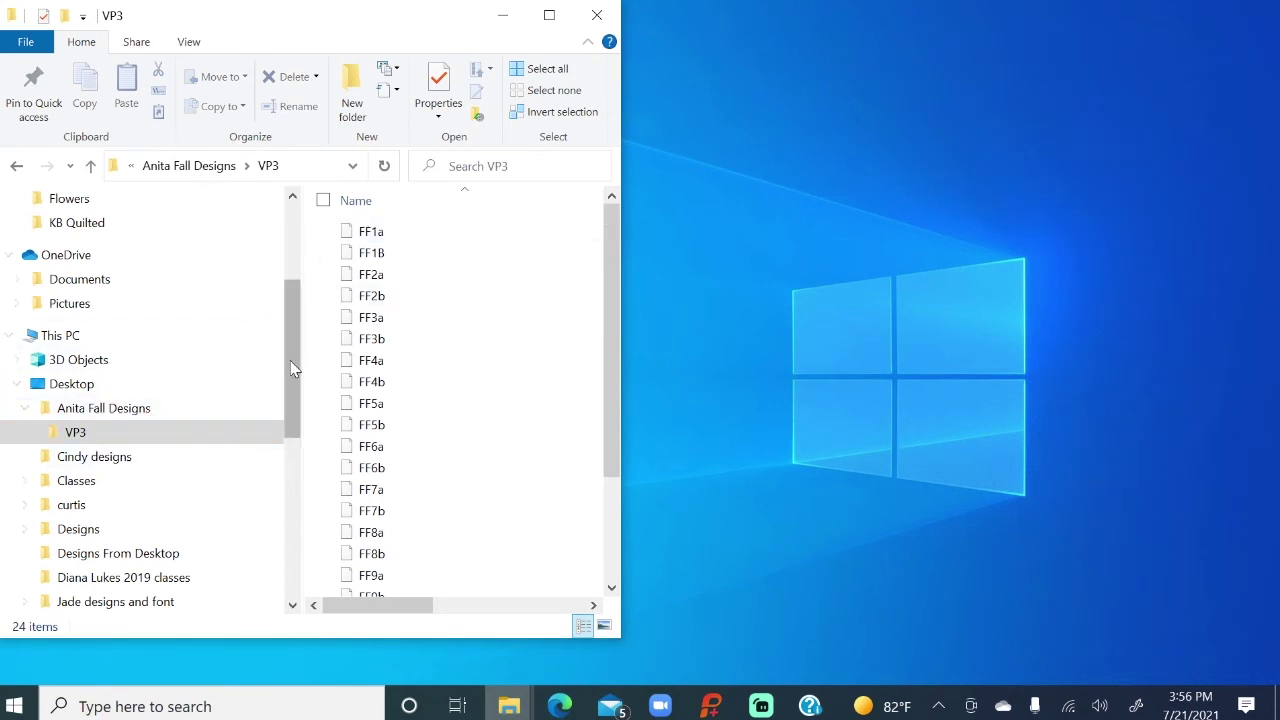
left_click_drag(288, 369, 283, 518)
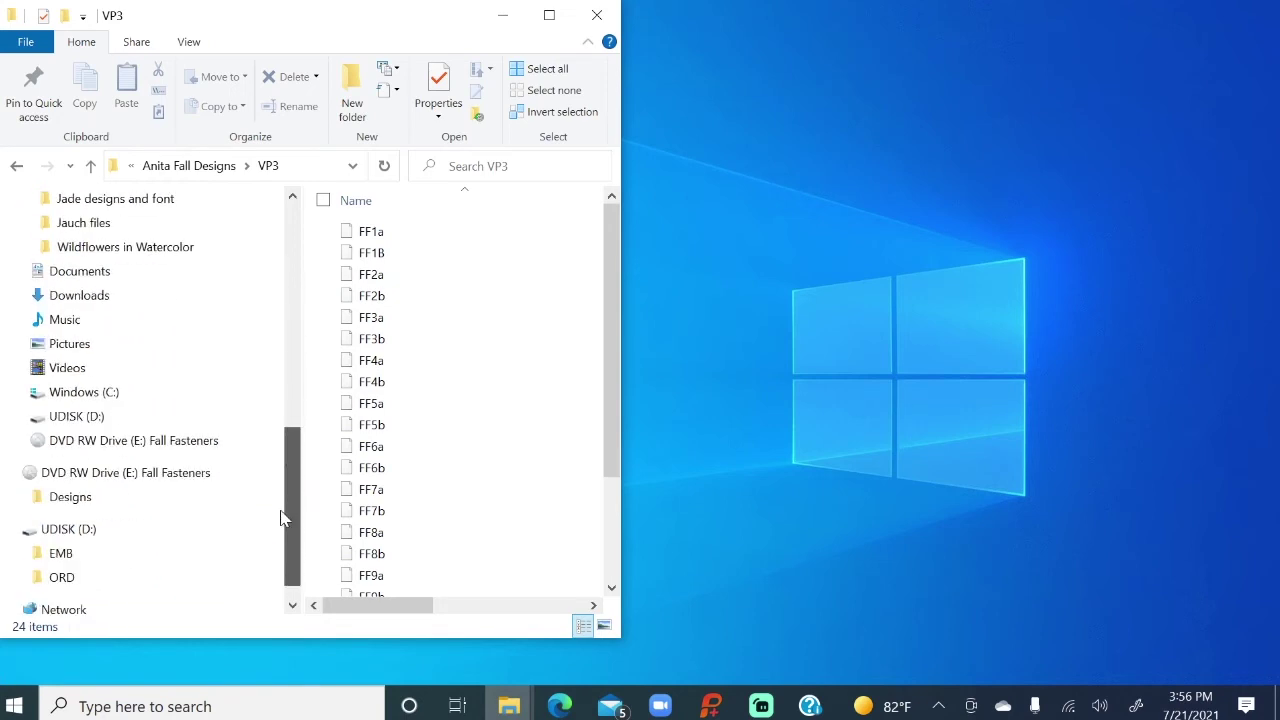
left_click(176, 480)
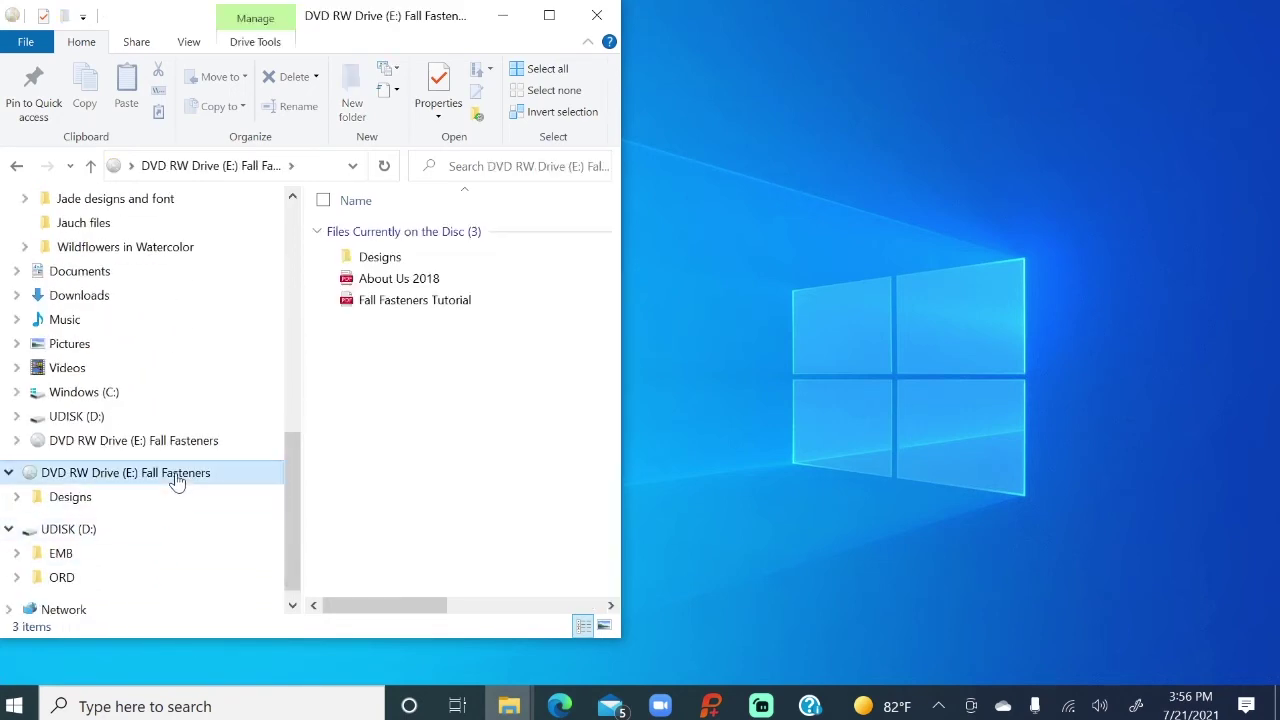
double_click(362, 262)
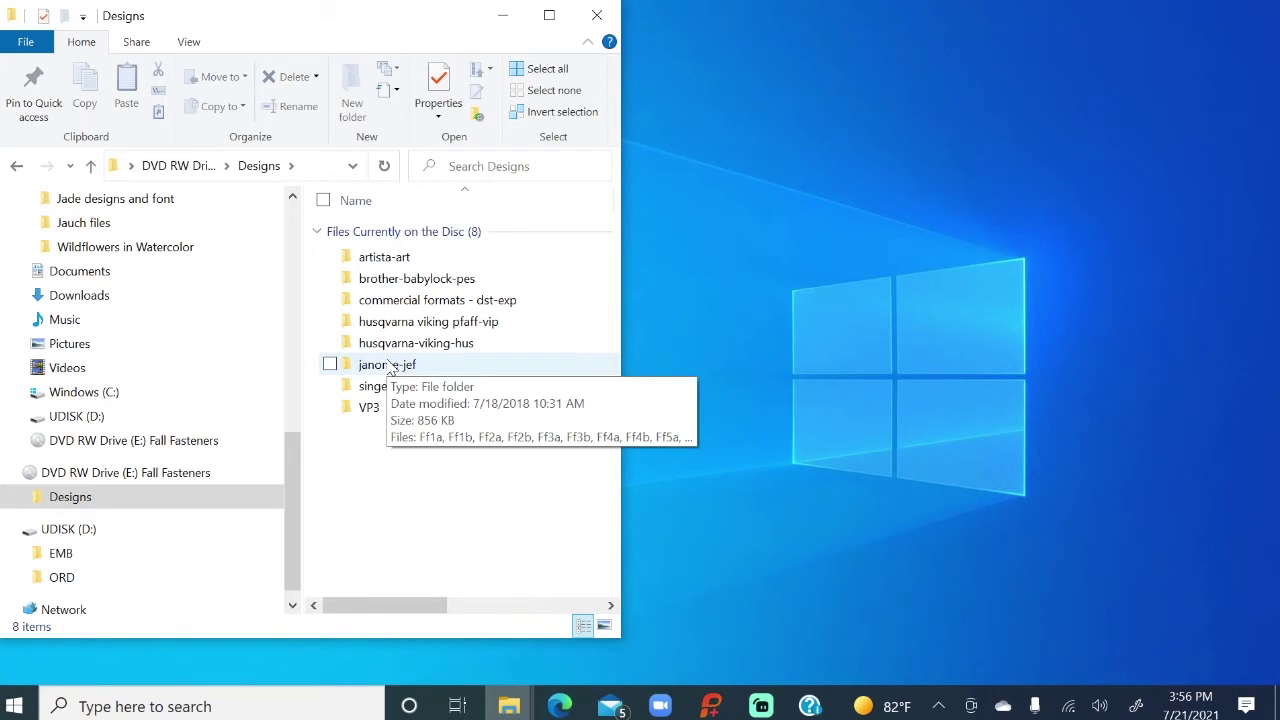
left_click(330, 365)
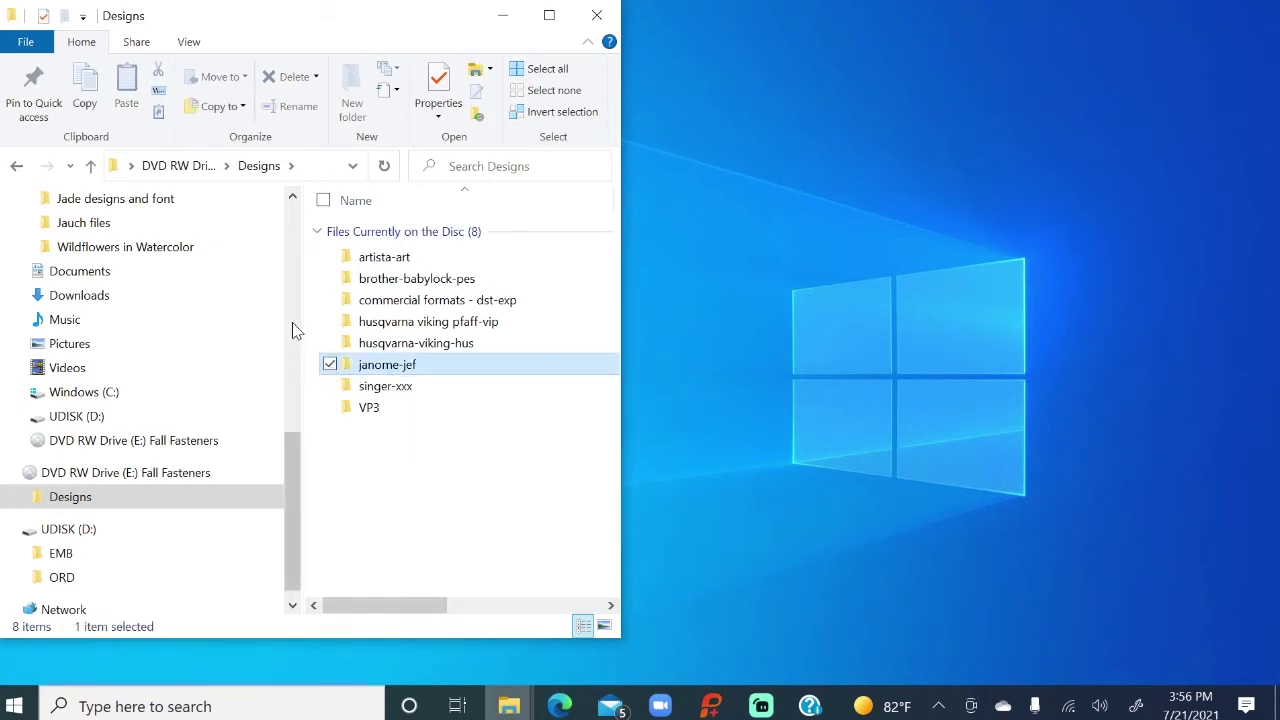
left_click_drag(290, 452, 287, 337)
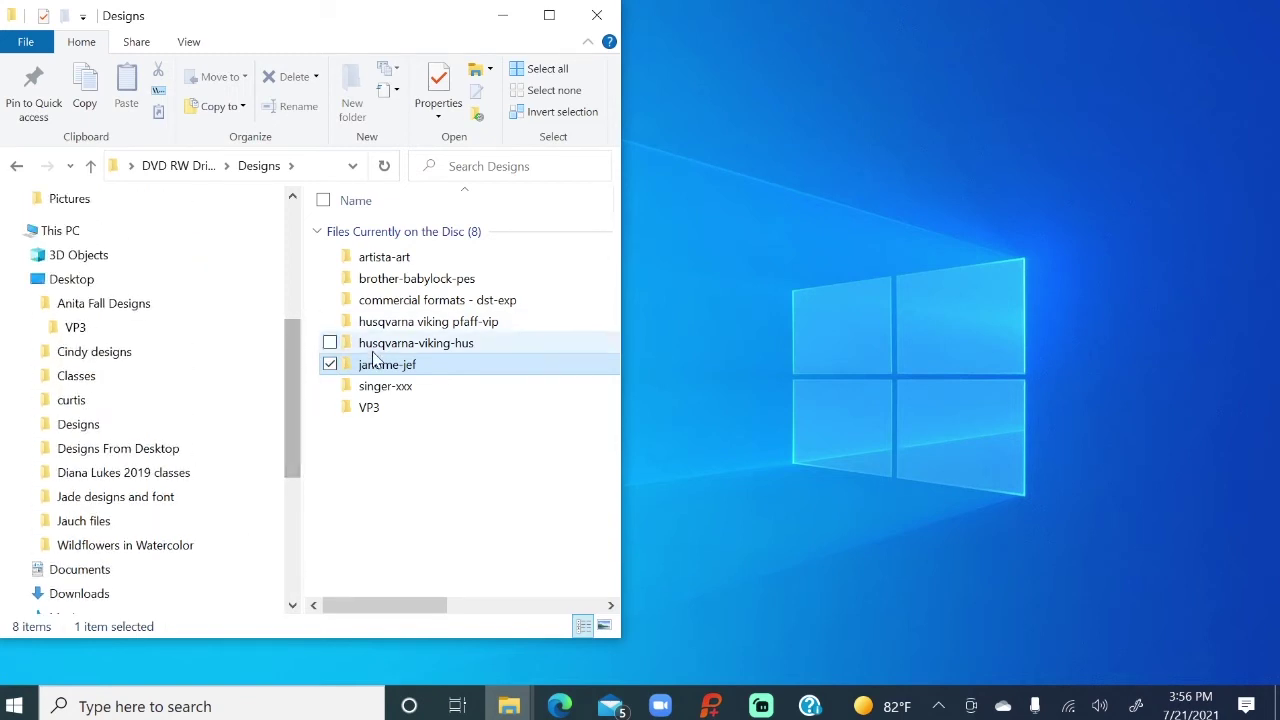
left_click_drag(375, 368, 174, 315)
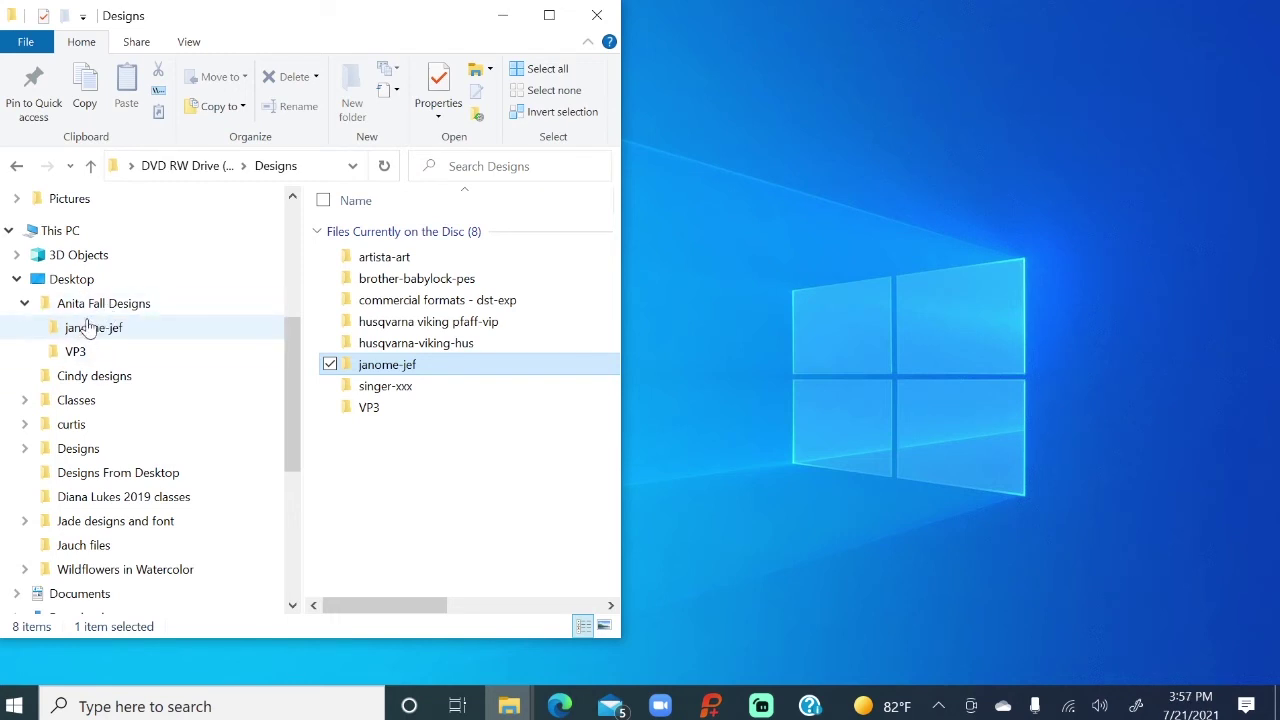
- Open the VP3 folder in Anita Fall Designs and widen the window to preview the FF1a and FF1B designs
left_click(94, 358)
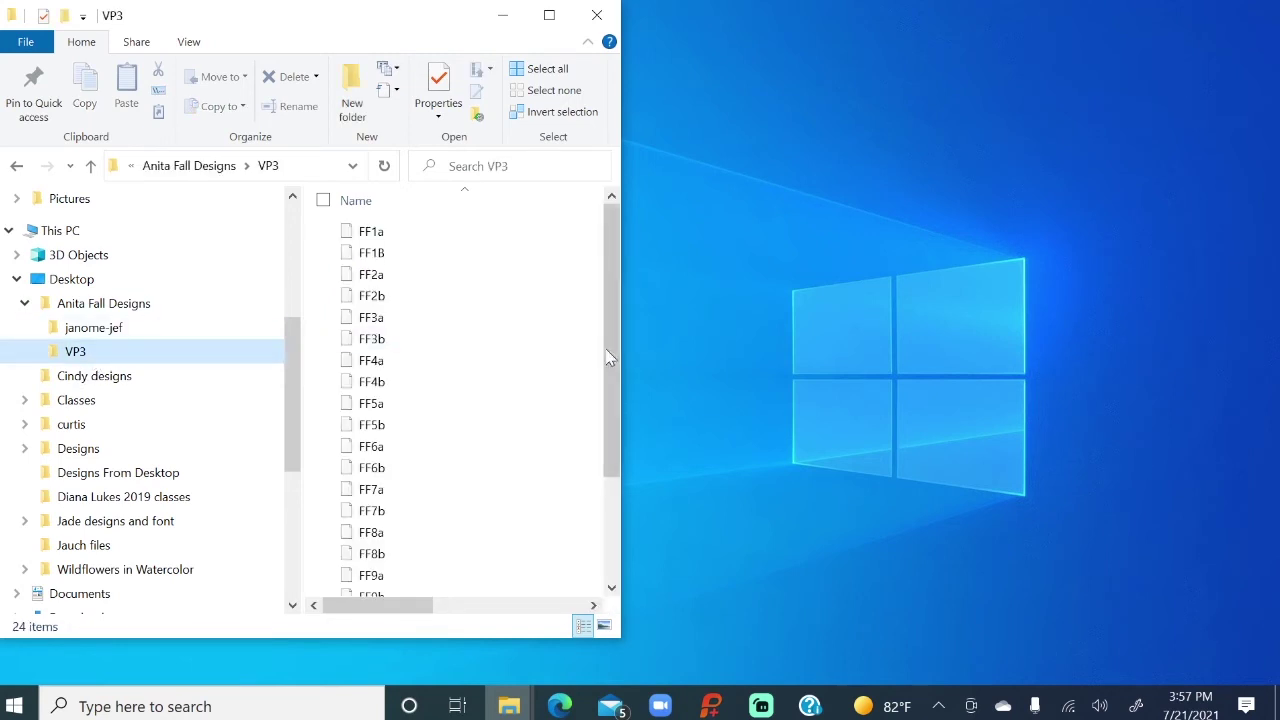
left_click_drag(622, 358, 1067, 401)
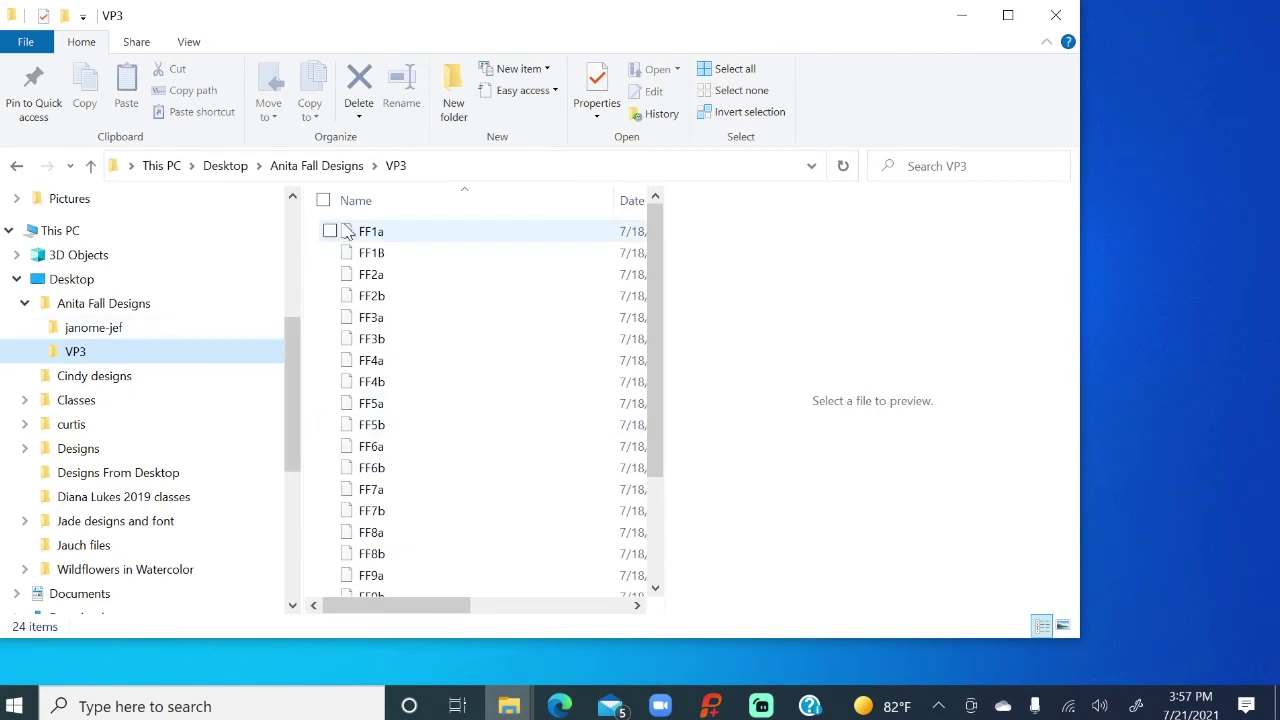
left_click(397, 241)
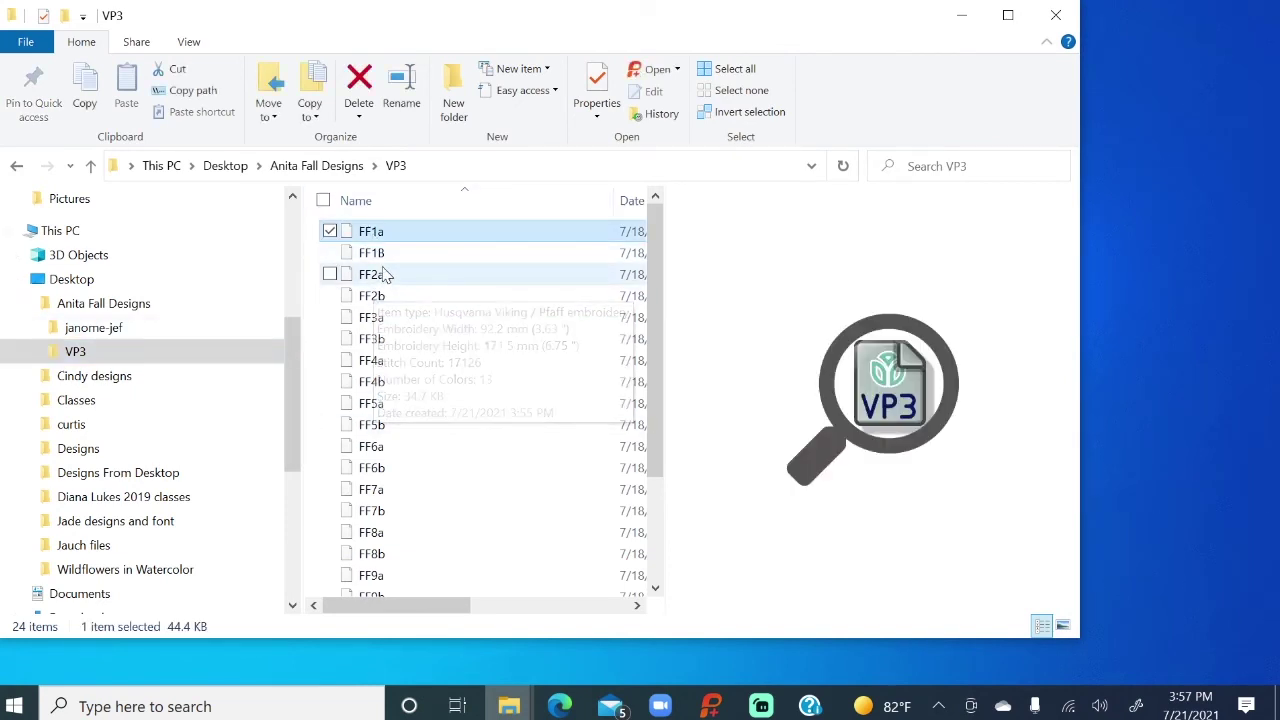
left_click(392, 262)
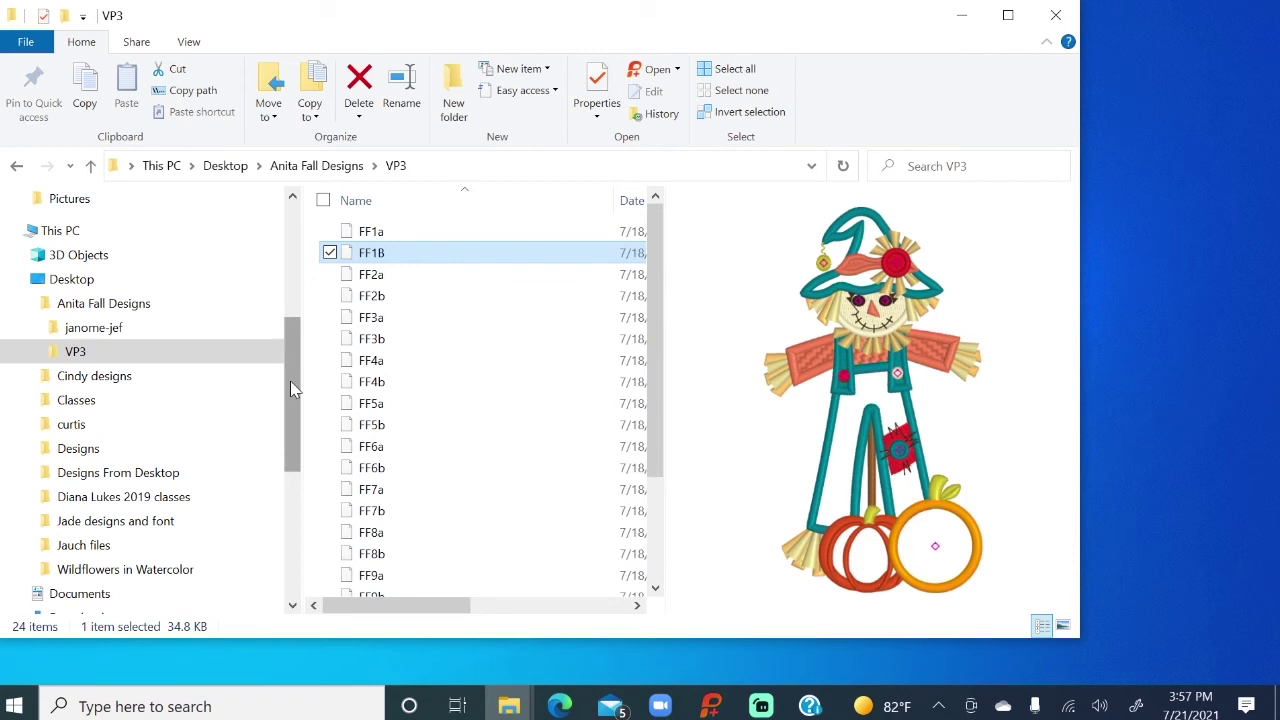
- Copy the FF1B design from the Desktop's VP3 folder to the top level of the UDISK (D:) drive
left_click_drag(290, 388, 287, 540)
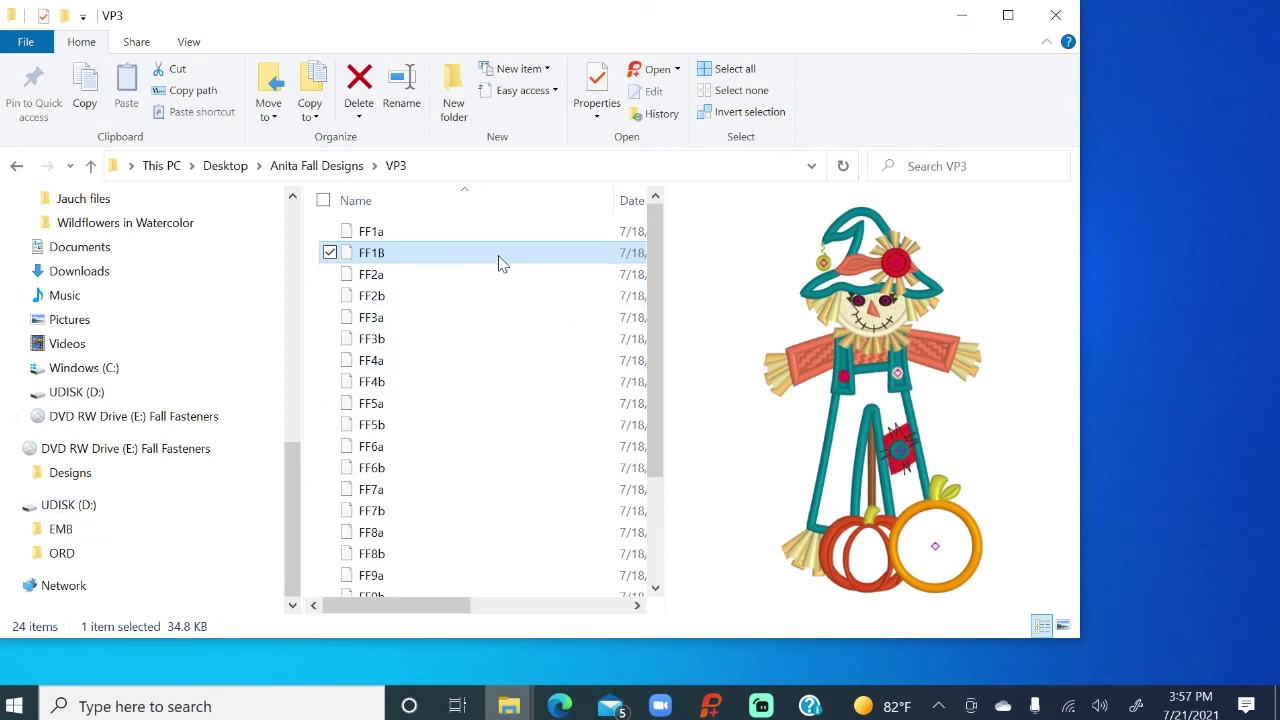
mouse_move(498, 261)
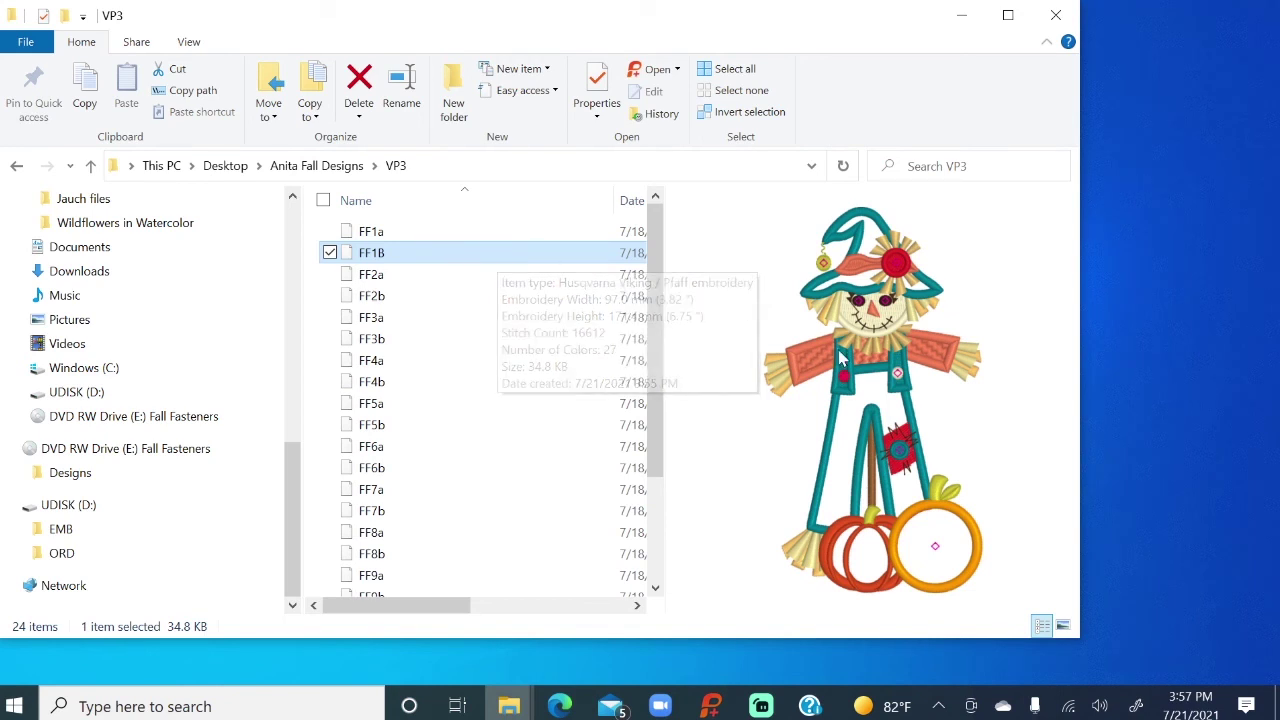
double_click(390, 252)
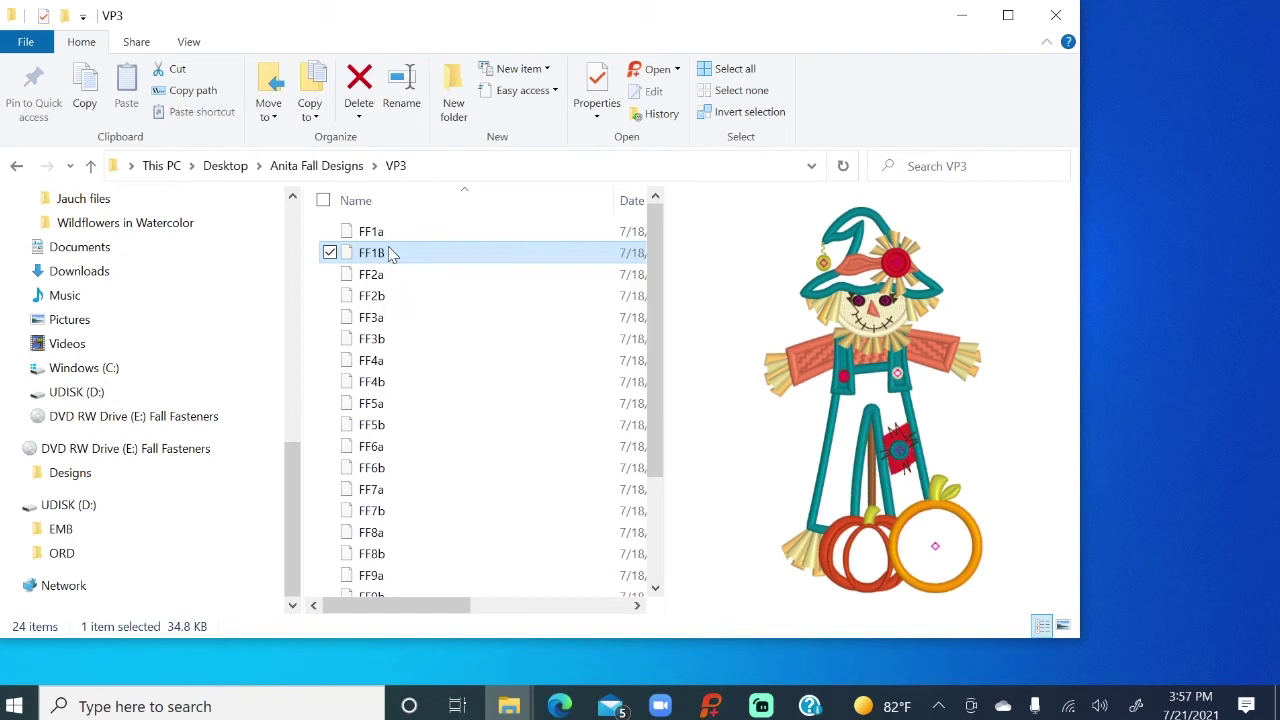
right_click(391, 253)
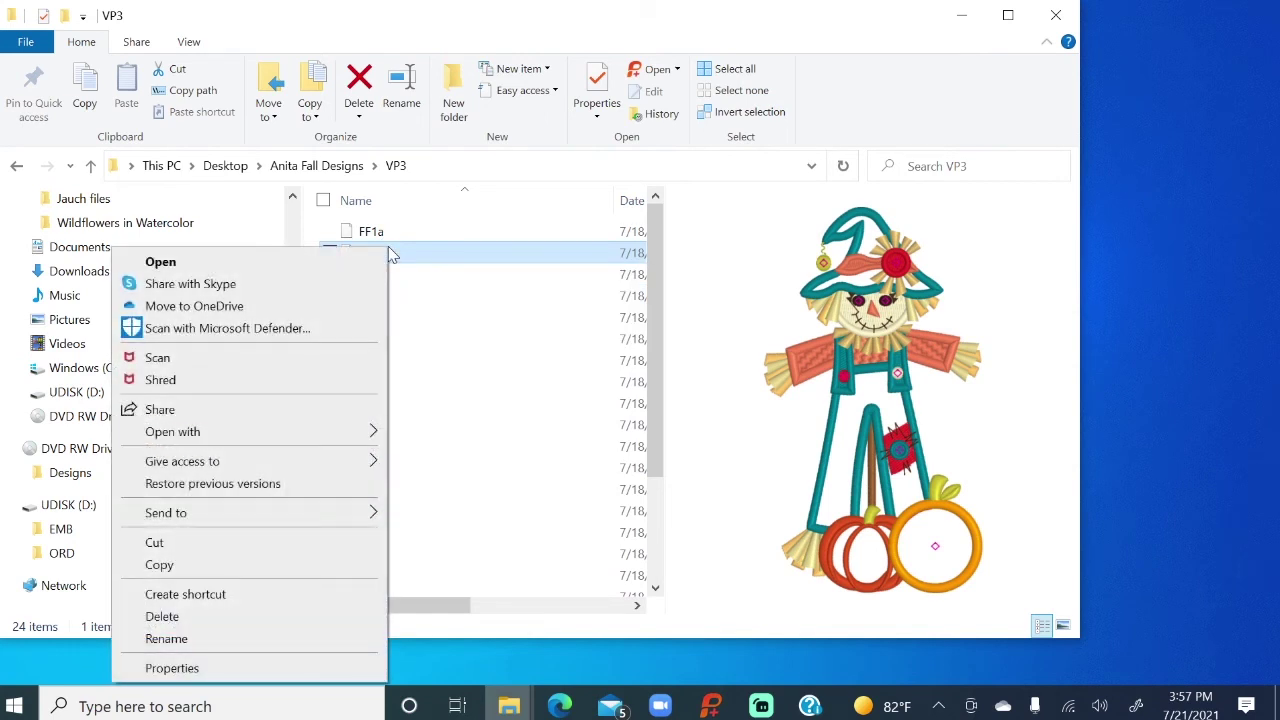
left_click(238, 568)
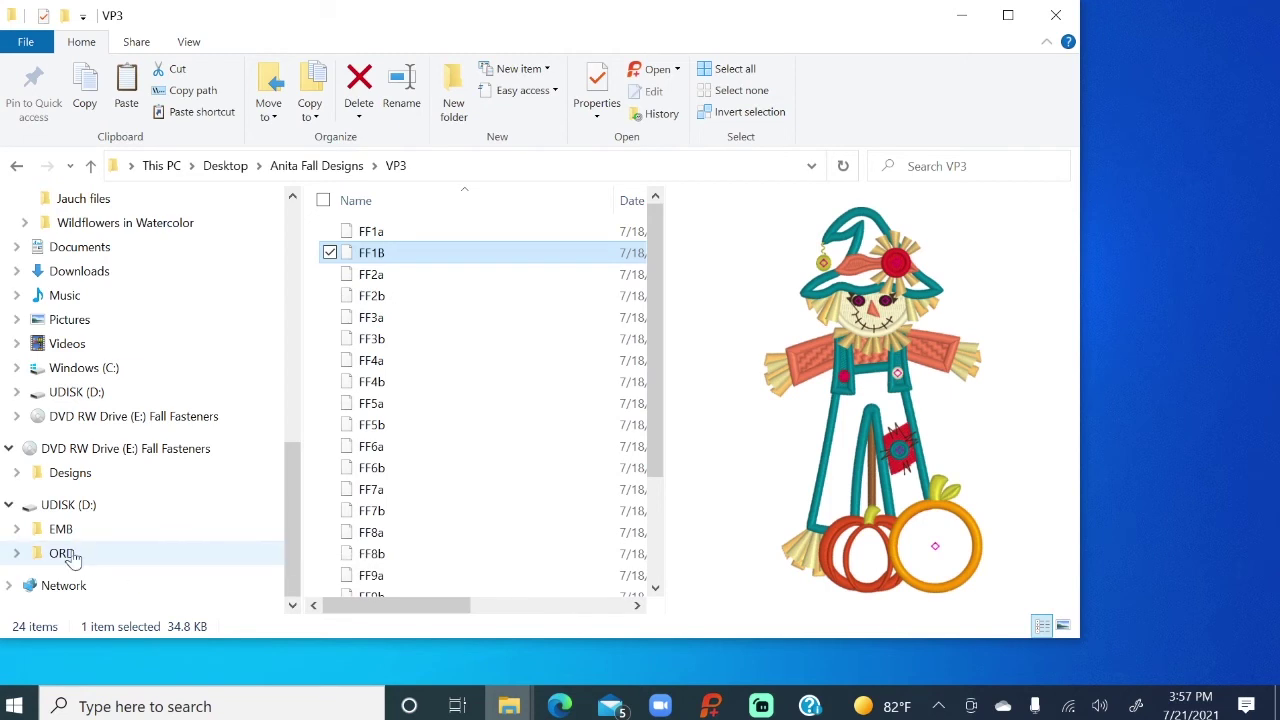
left_click(68, 505)
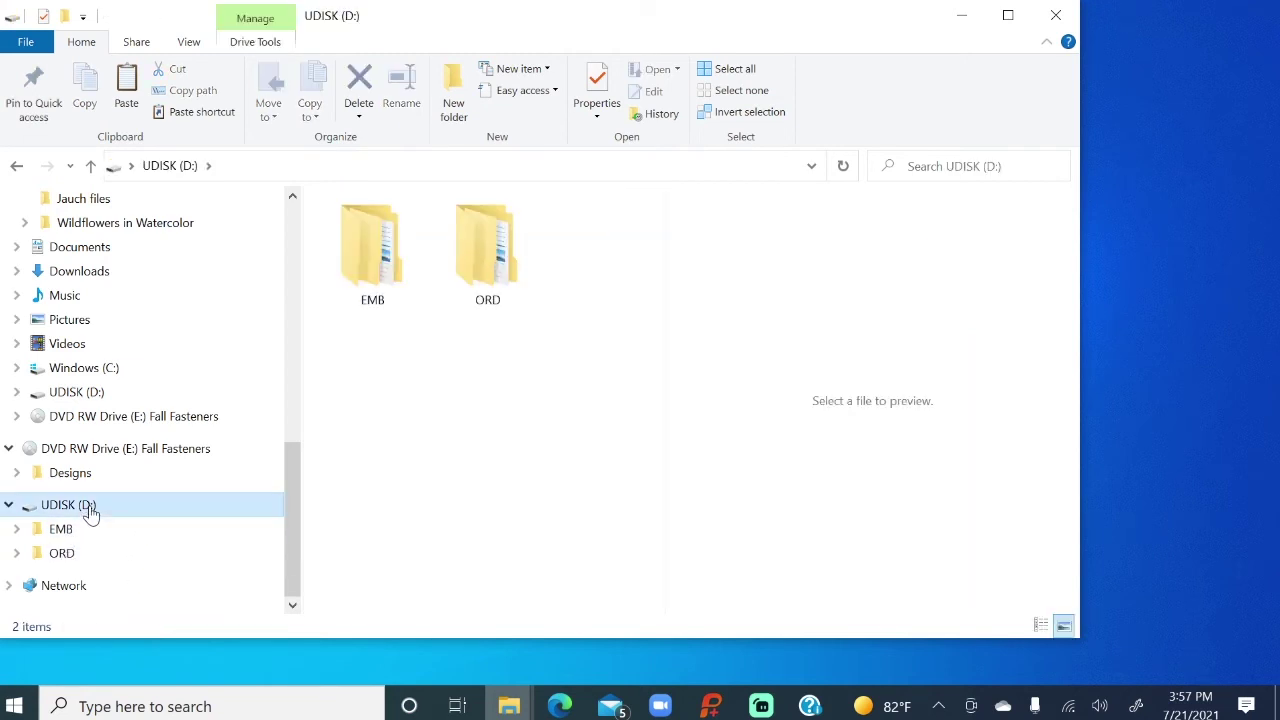
right_click(90, 512)
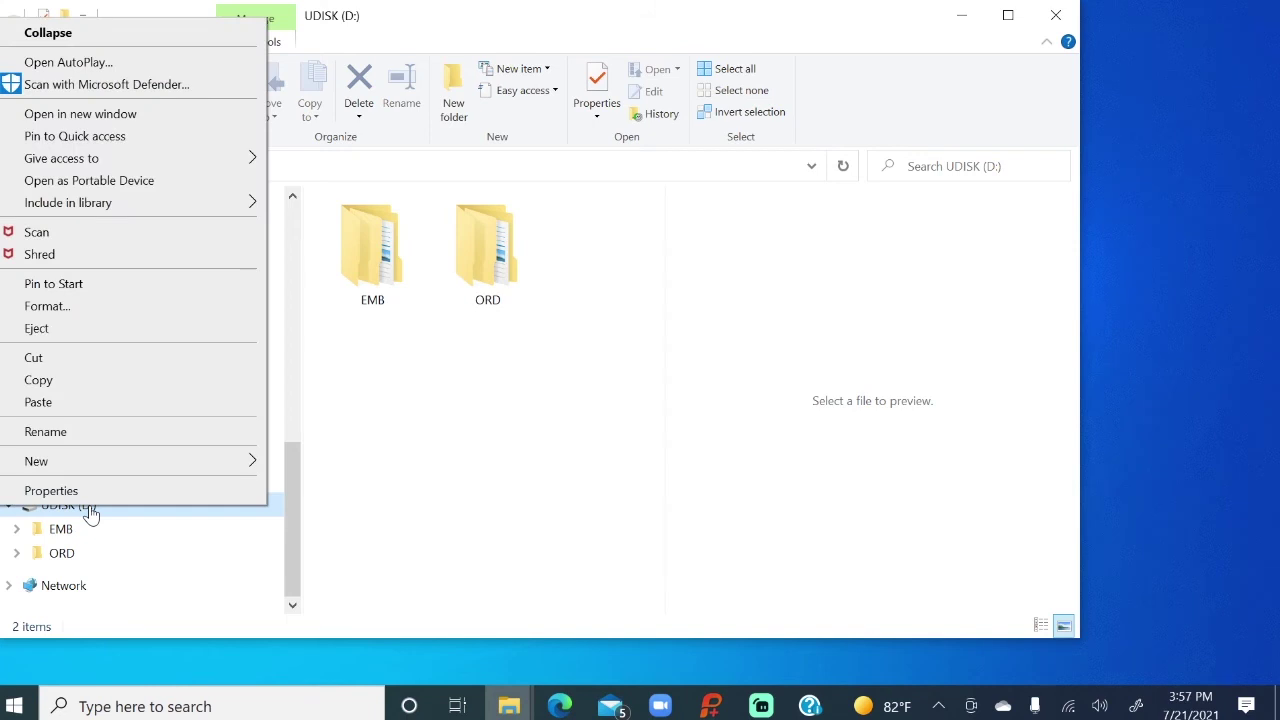
left_click(38, 402)
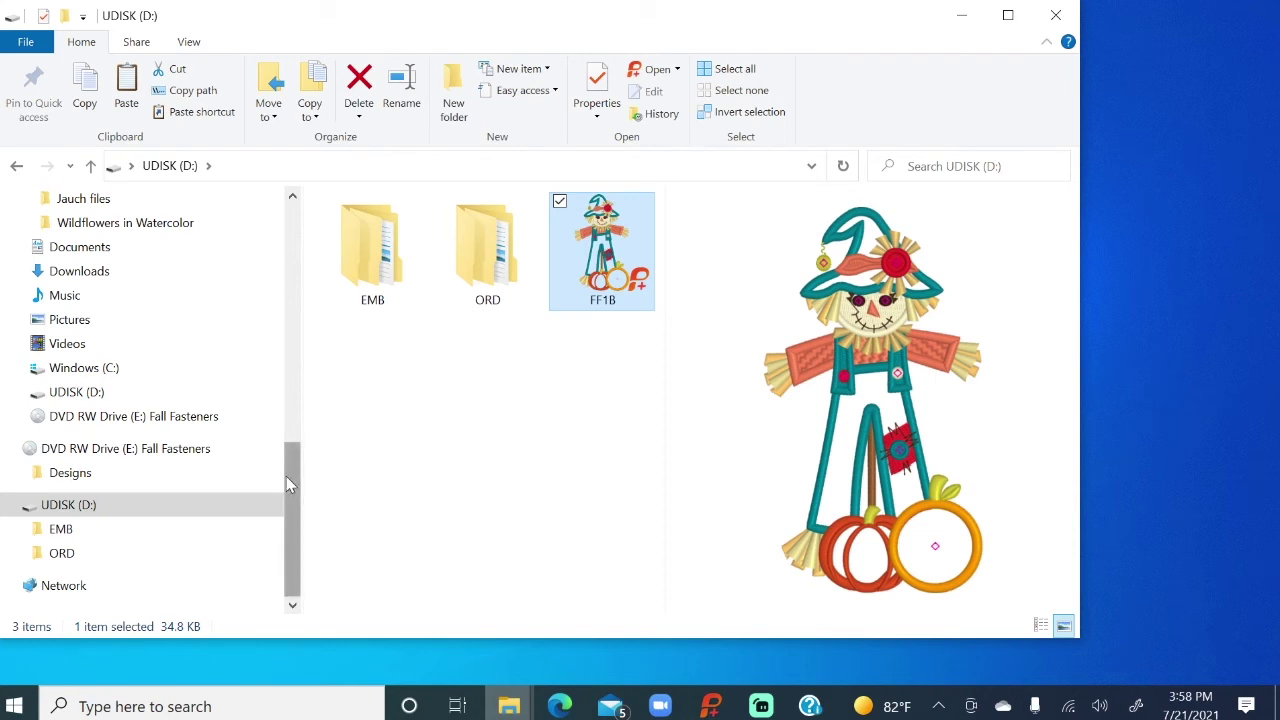
- Copy the Ff2a design from the janome-jef folder in Anita Fall Designs into the Embf folder inside EMB on UDISK (D:)
left_click_drag(285, 481, 295, 304)
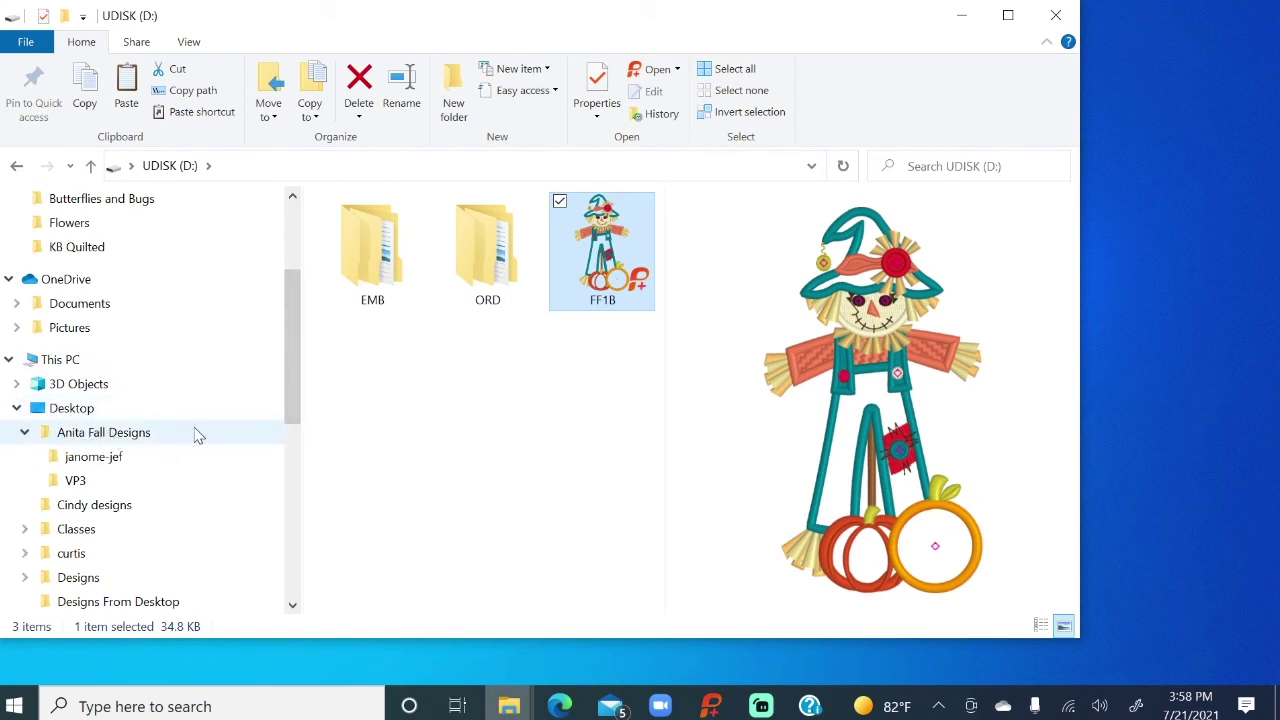
left_click(123, 459)
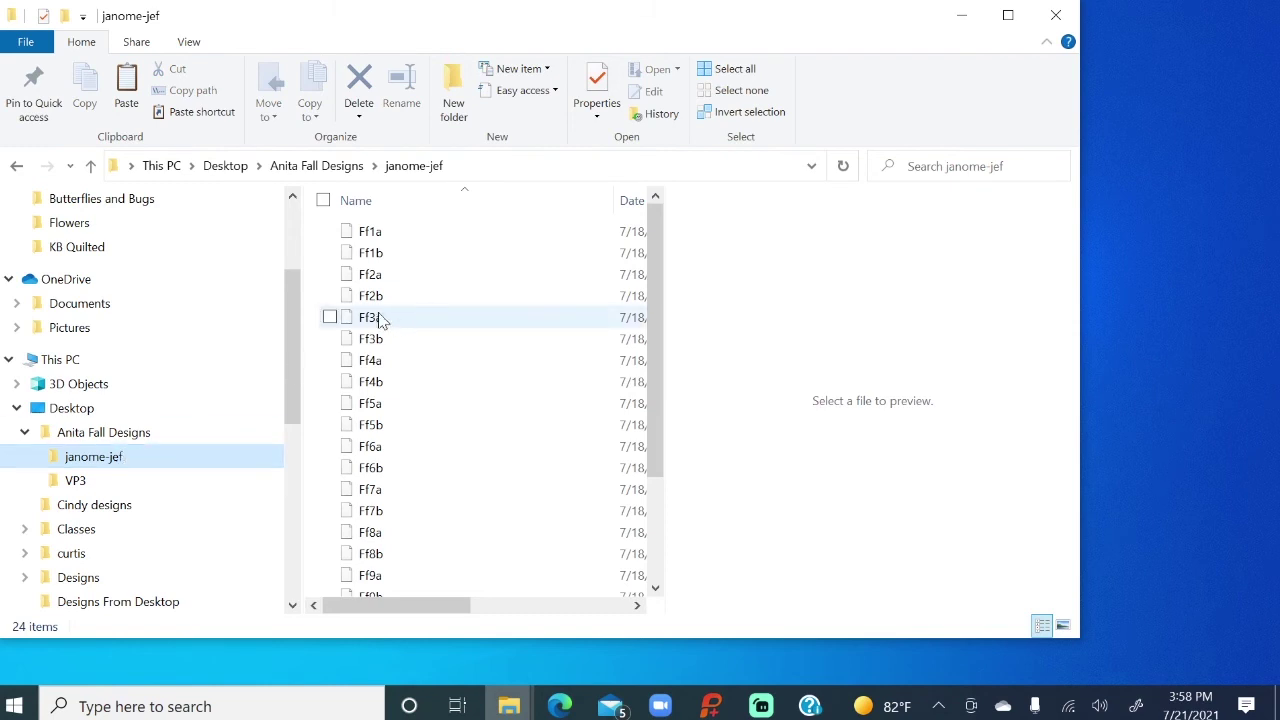
left_click(365, 281)
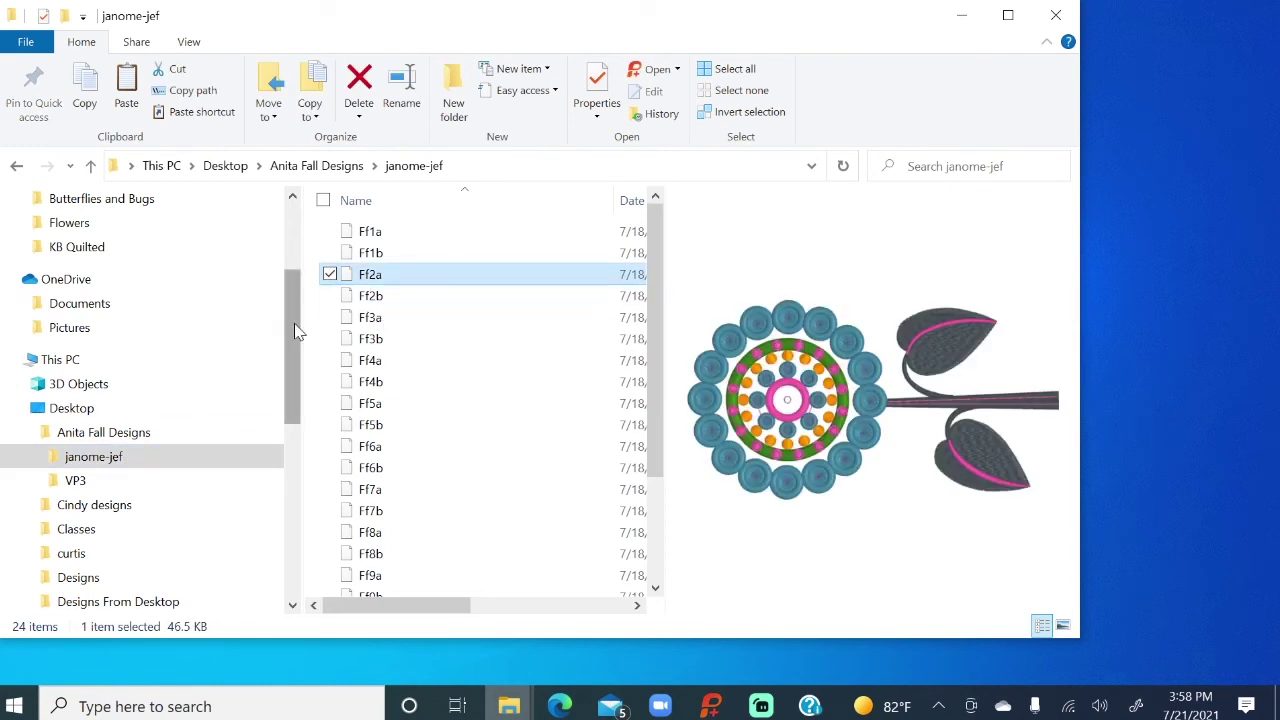
left_click_drag(289, 347, 275, 543)
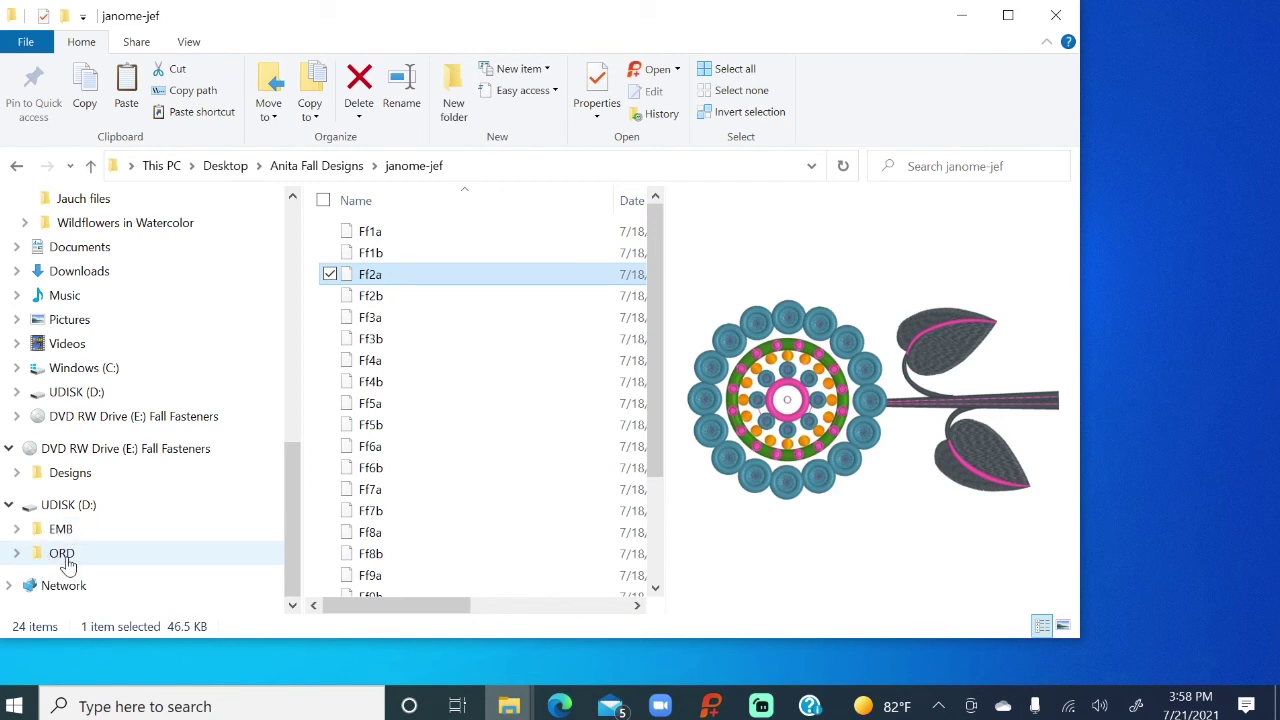
left_click(16, 529)
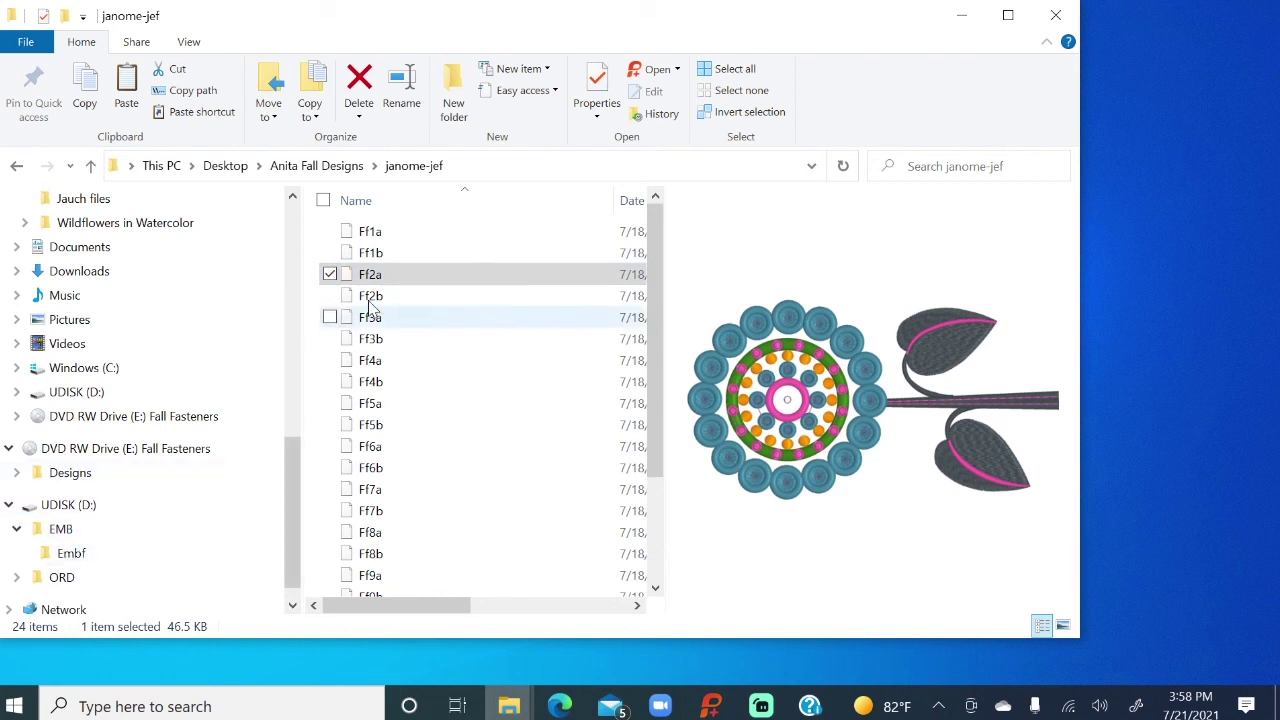
left_click(423, 273)
mouse_move(423, 277)
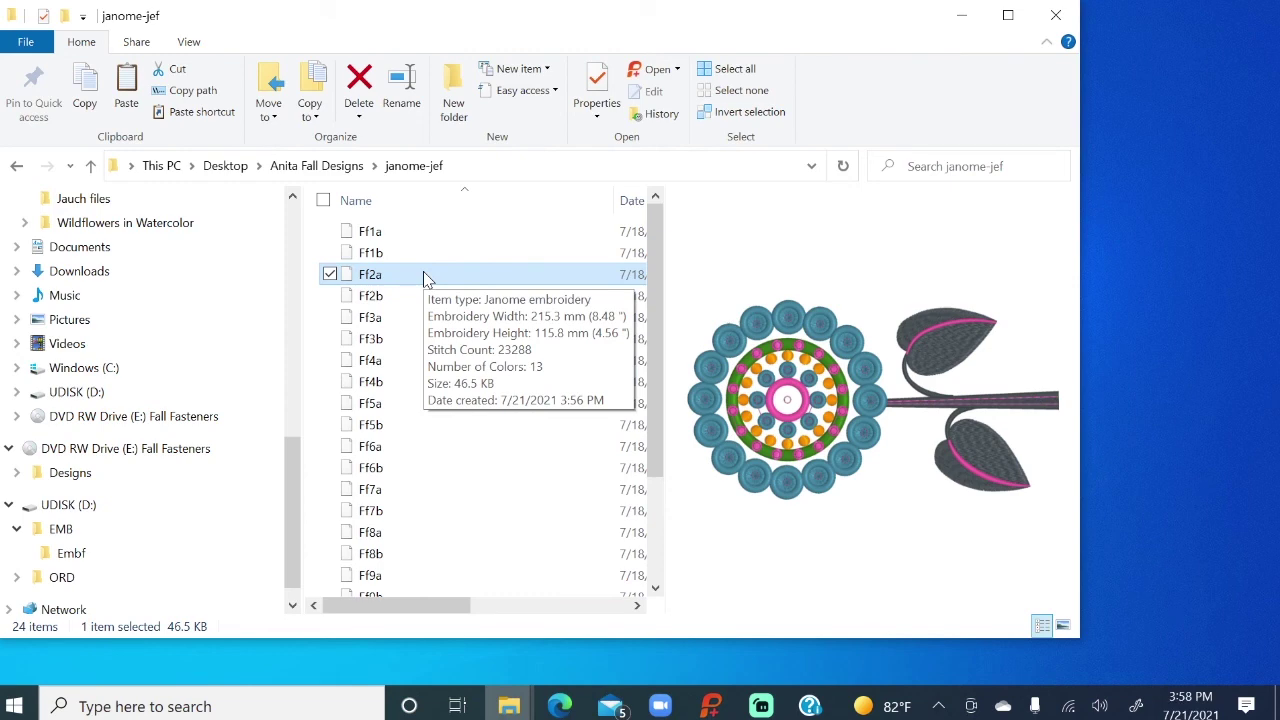
right_click(423, 277)
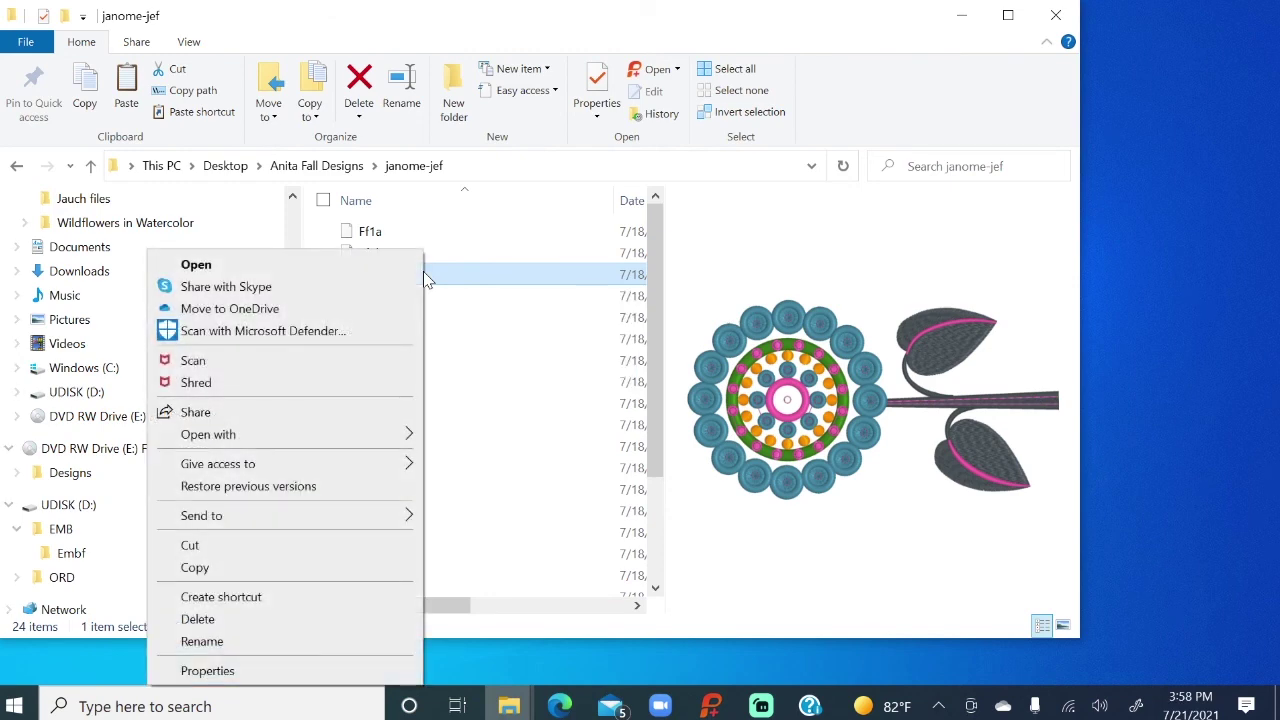
left_click(197, 569)
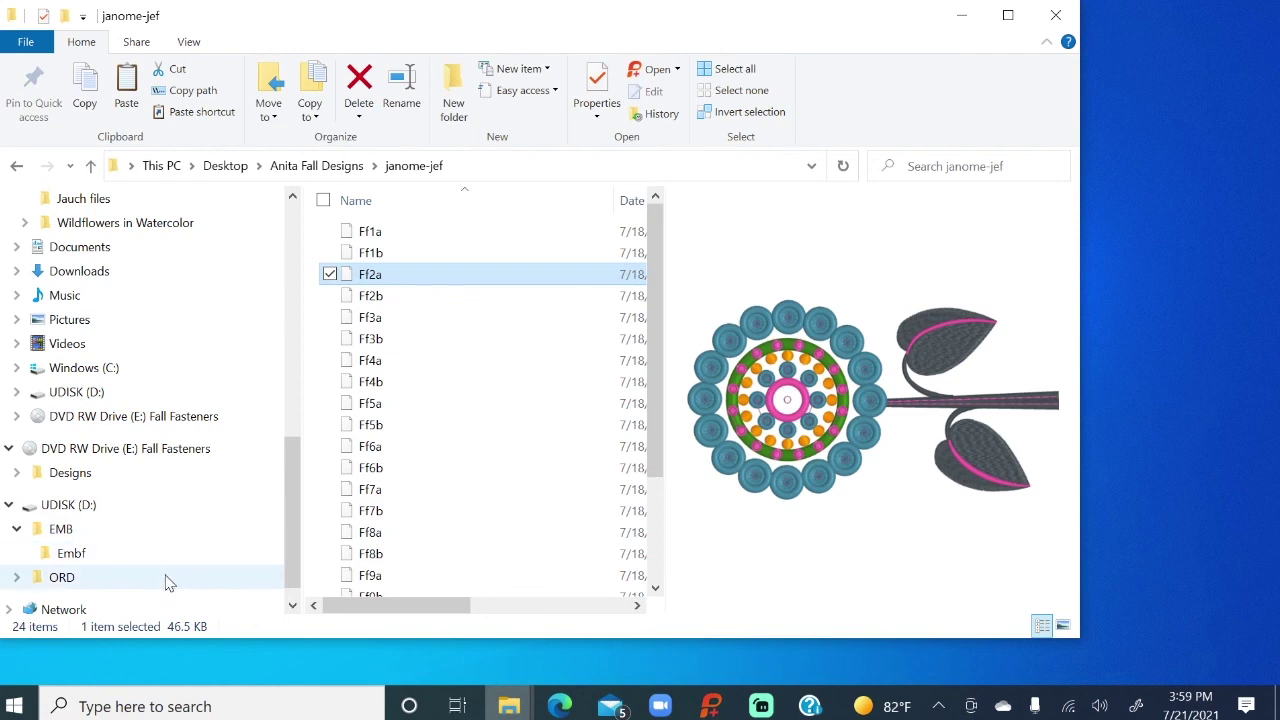
right_click(172, 567)
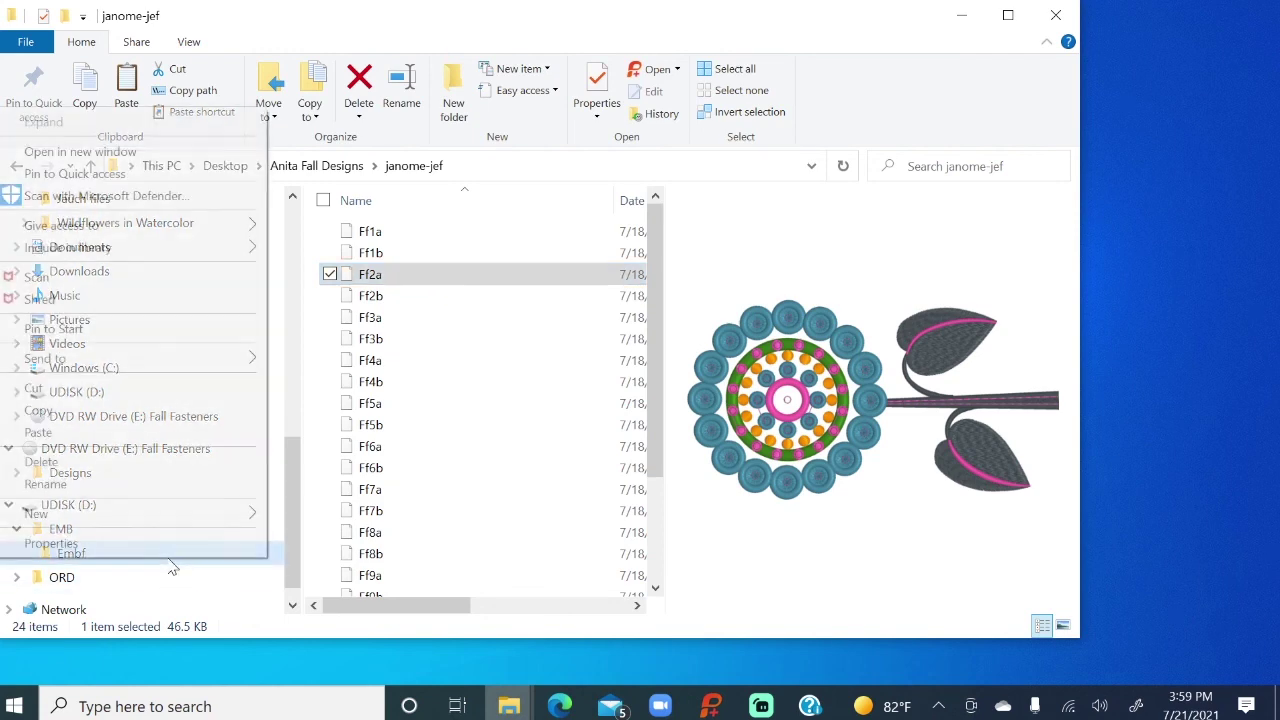
left_click(130, 435)
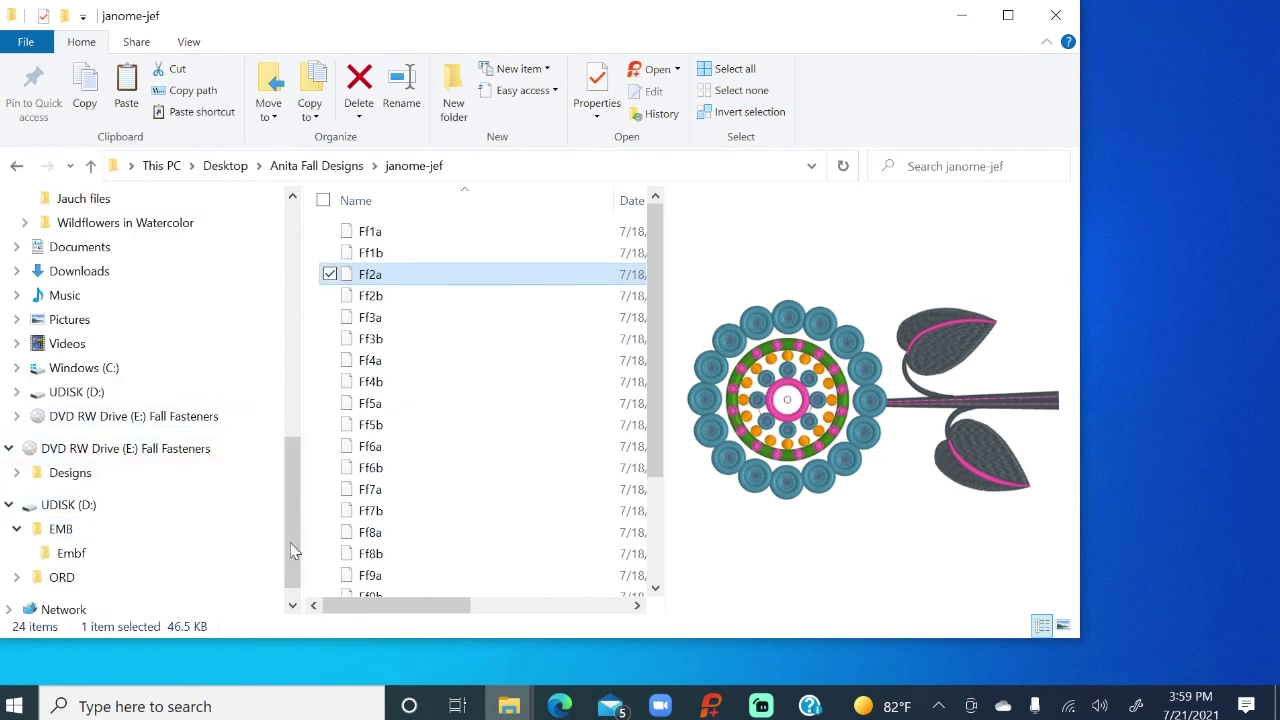
- Examine the contents of the Embf folder and of the top level of UDISK (D:) to check the copied designs
left_click_drag(291, 542, 288, 555)
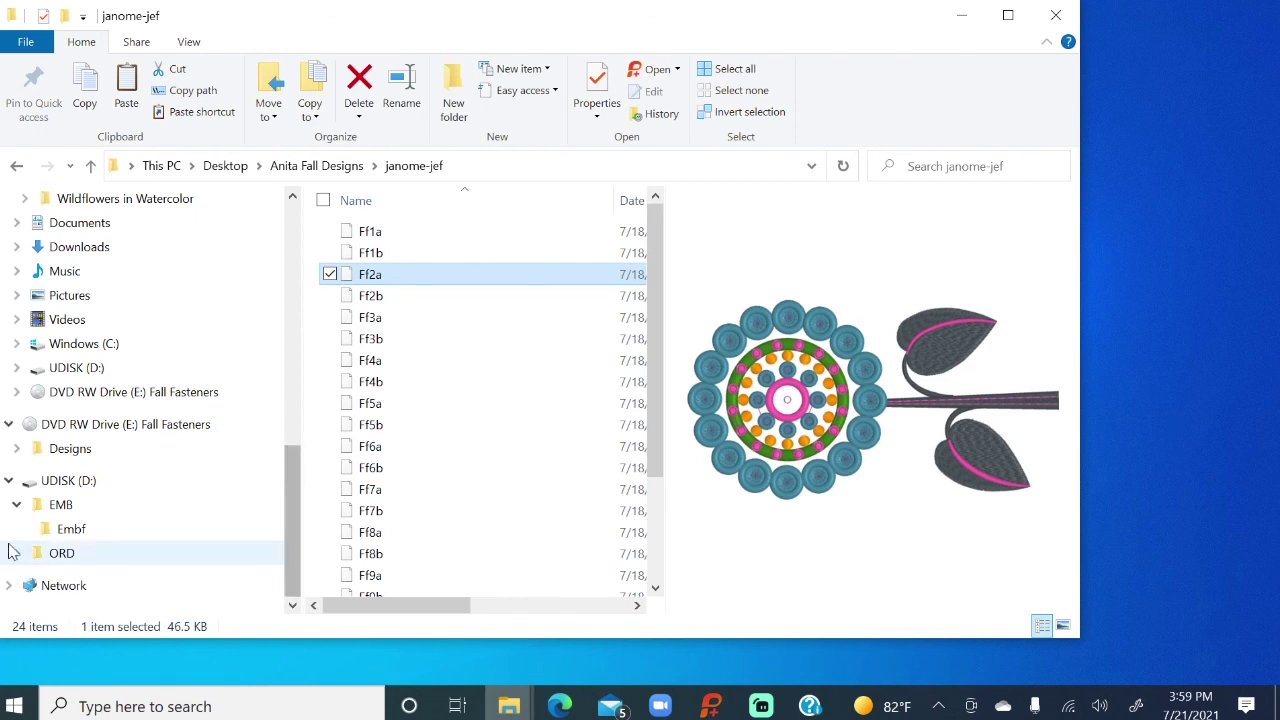
left_click(100, 537)
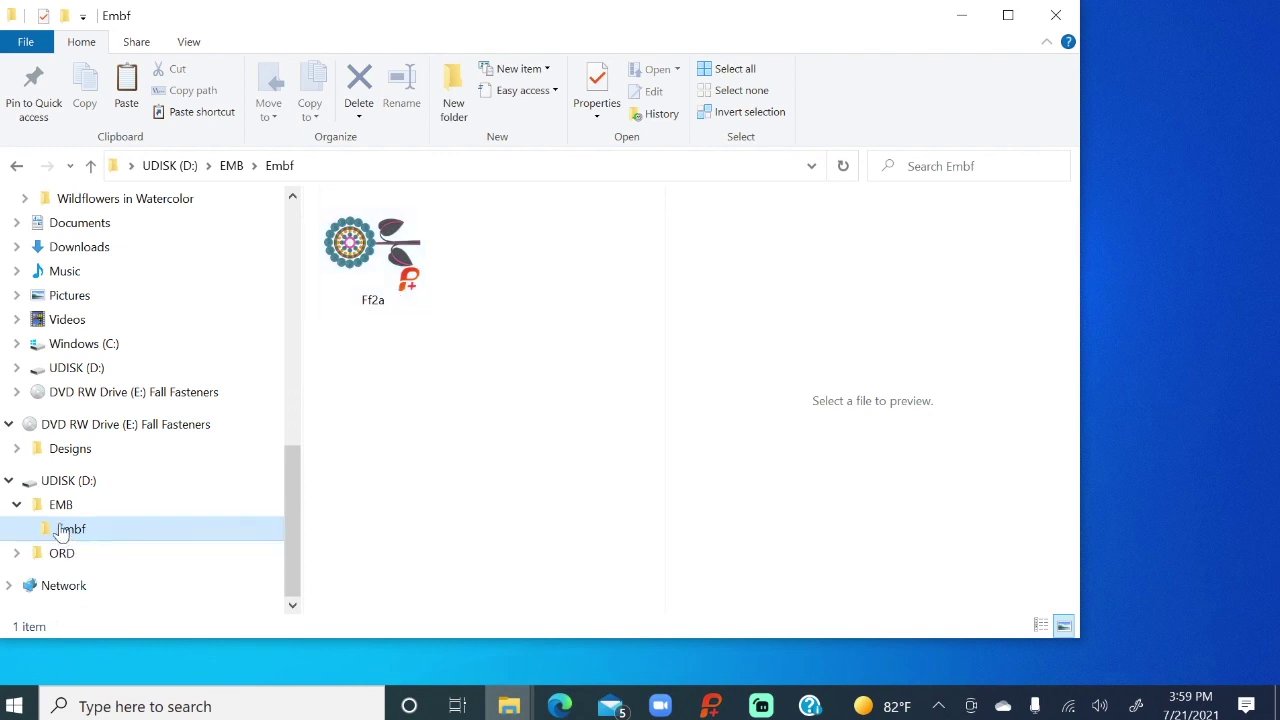
left_click(82, 486)
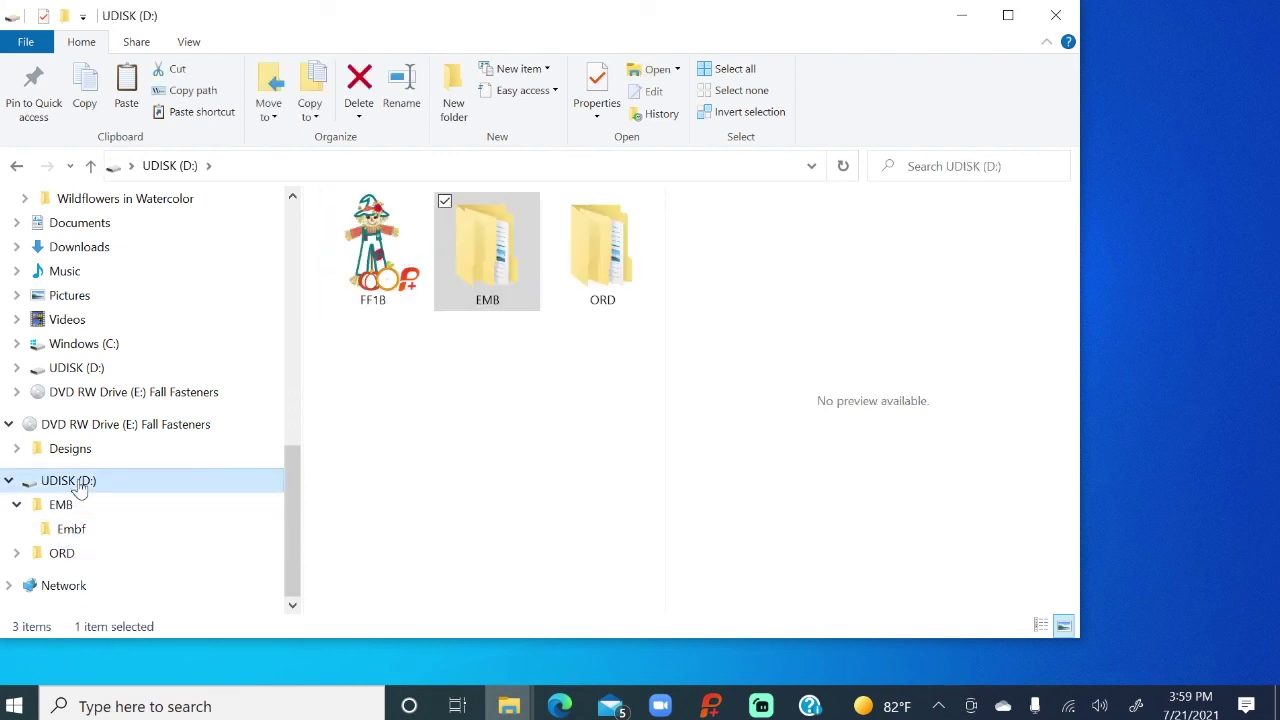